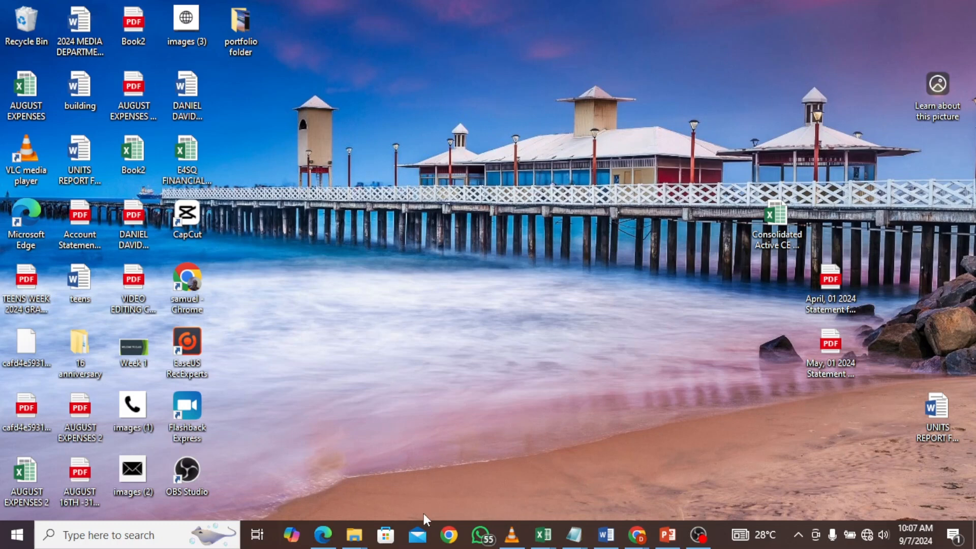
left_click(449, 534)
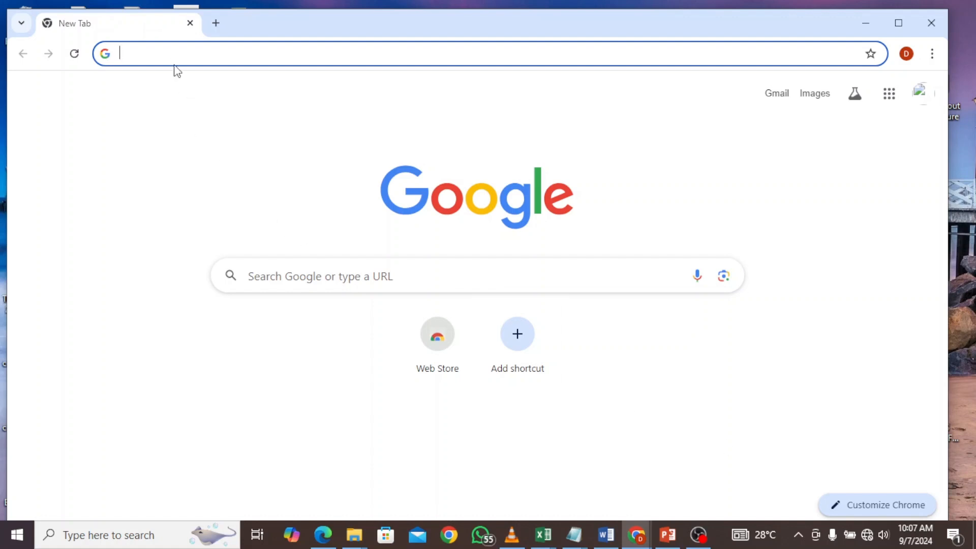
left_click(867, 22)
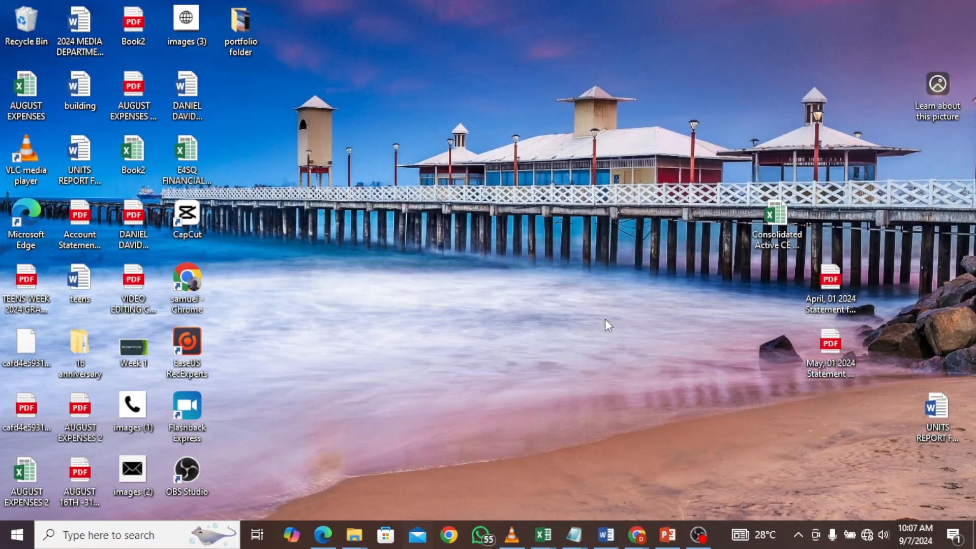
- Launch CapCut from its desktop shortcut
double_click(187, 216)
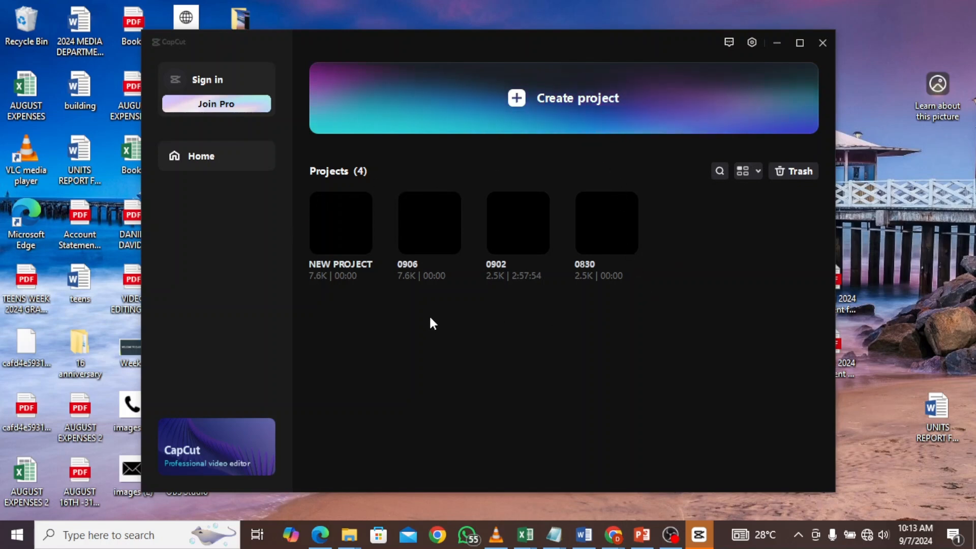
left_click(348, 231)
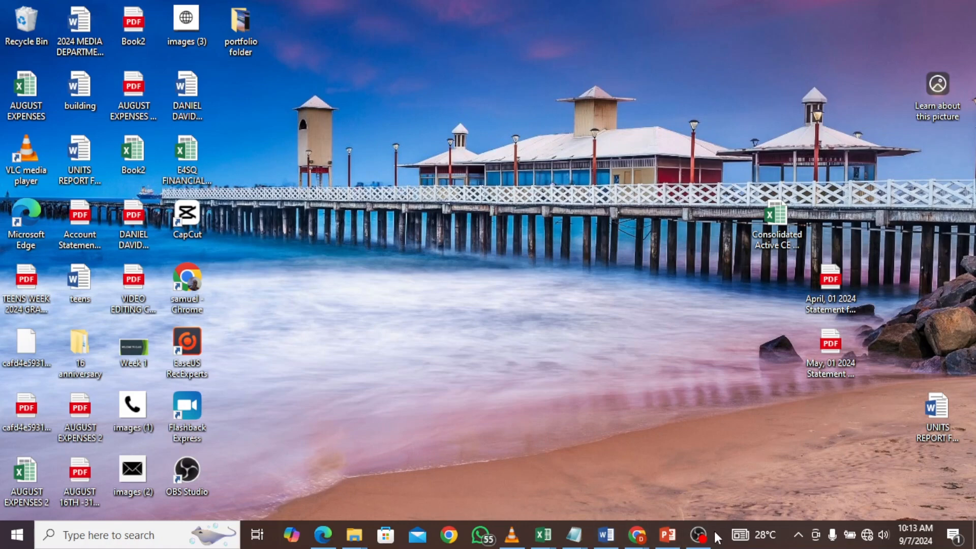
left_click(797, 532)
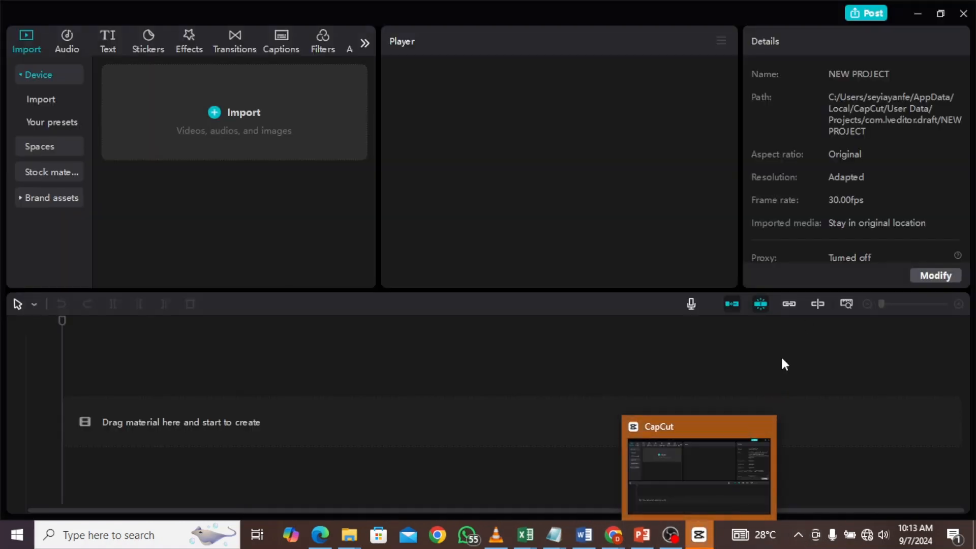
left_click(962, 14)
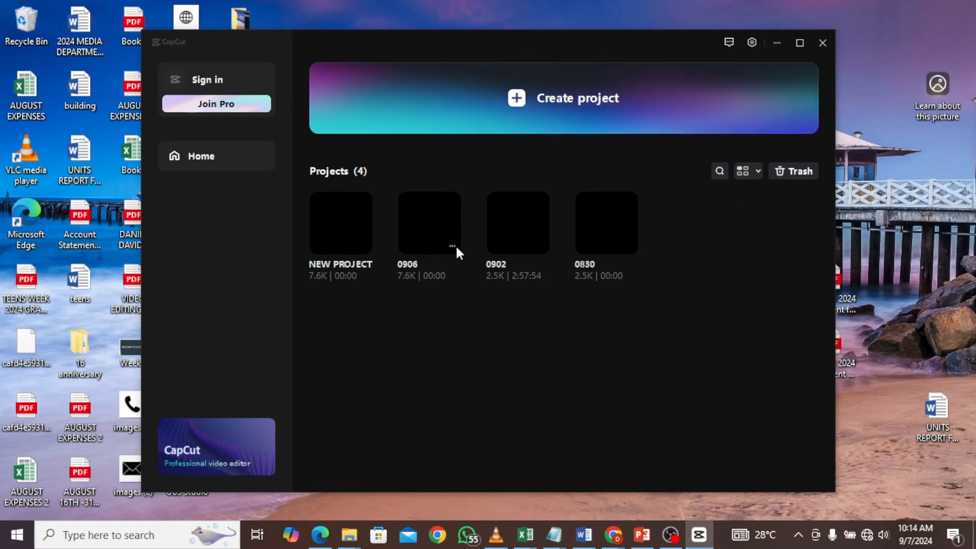
- Move the 0906 project to the trash
left_click(456, 247)
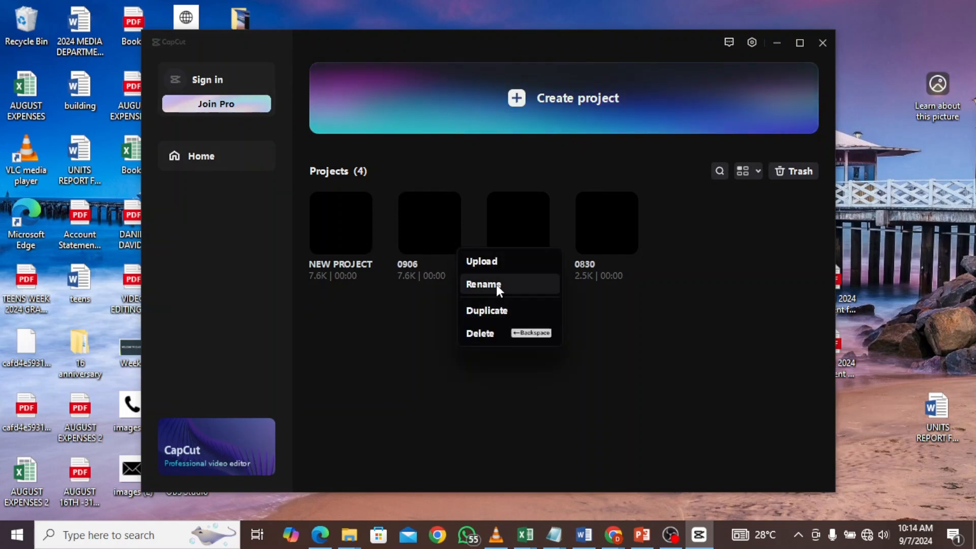
left_click(480, 333)
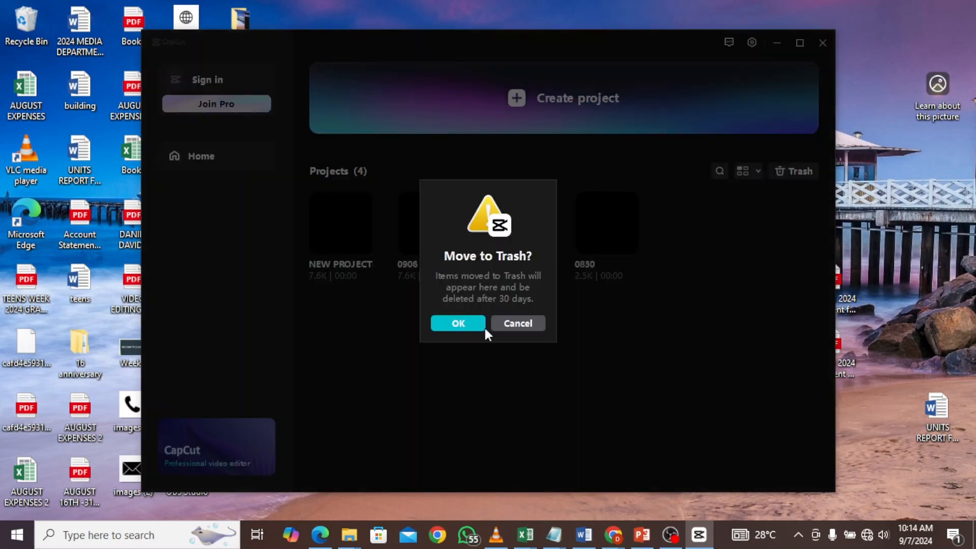
left_click(470, 324)
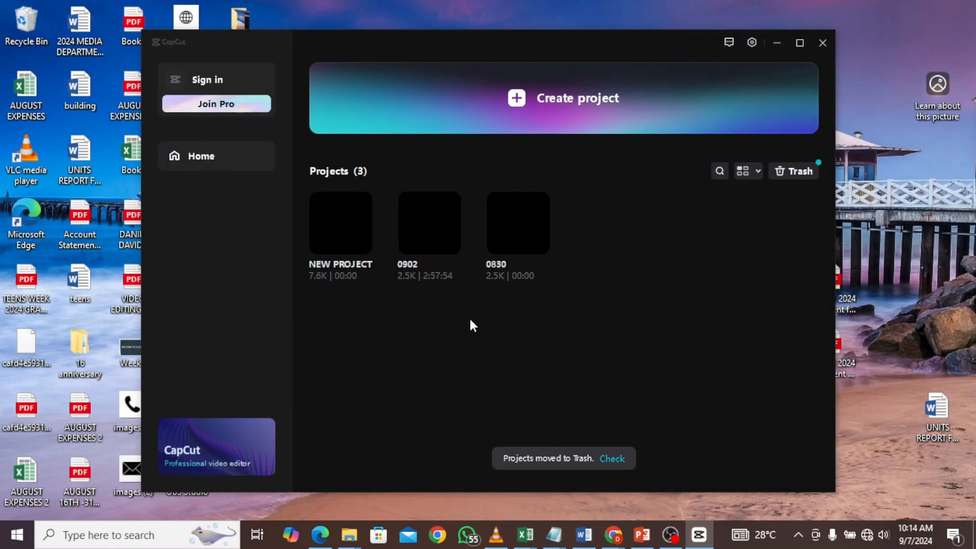
- Permanently delete the 0906 project from the Trash and close the Trash window
left_click(801, 173)
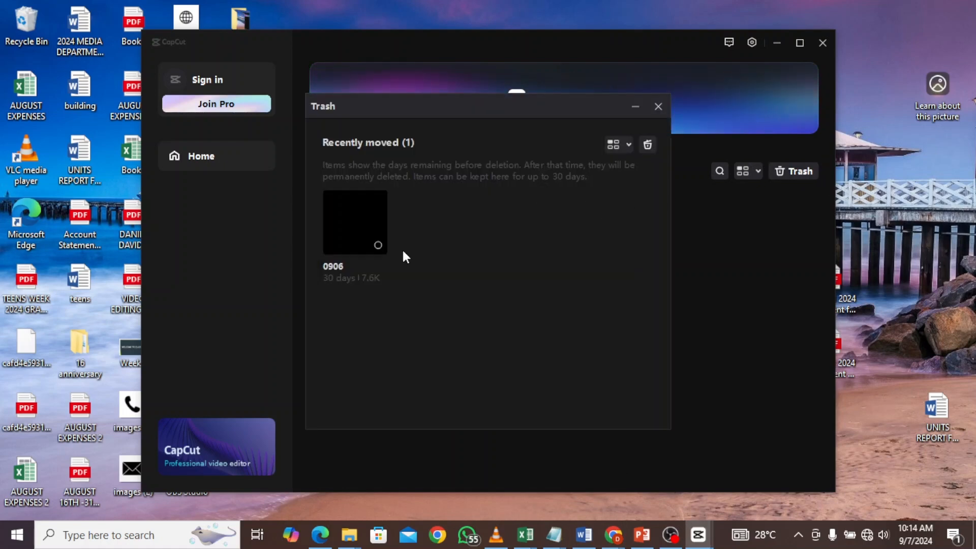
left_click(379, 245)
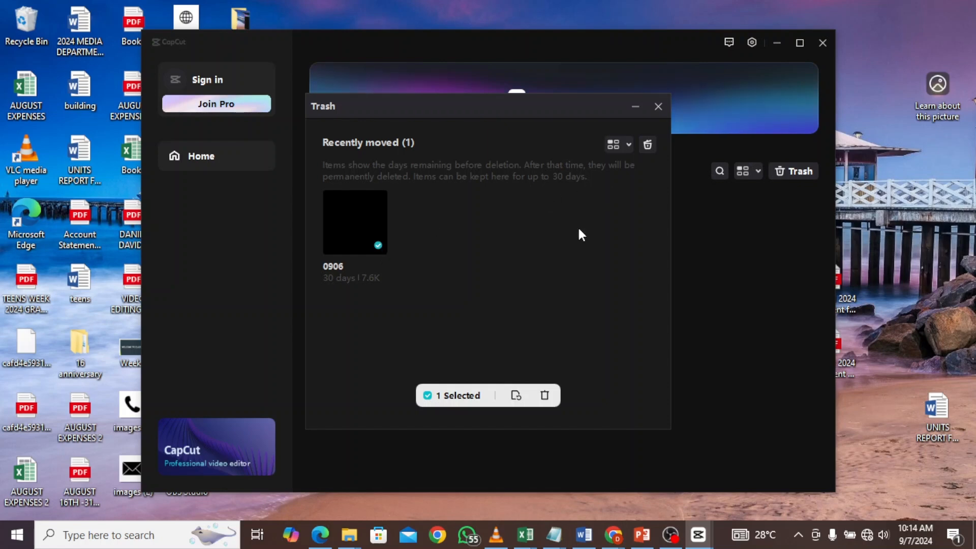
left_click(545, 396)
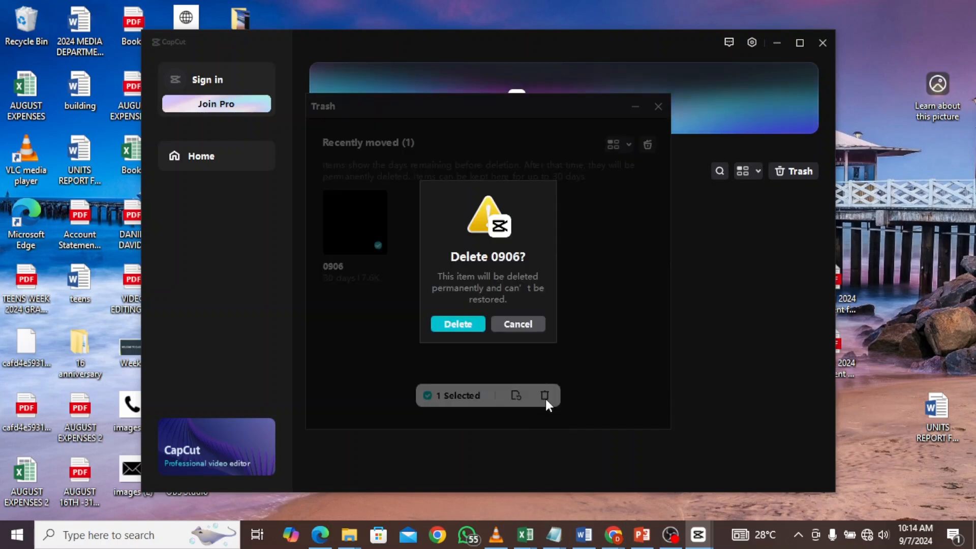
left_click(459, 323)
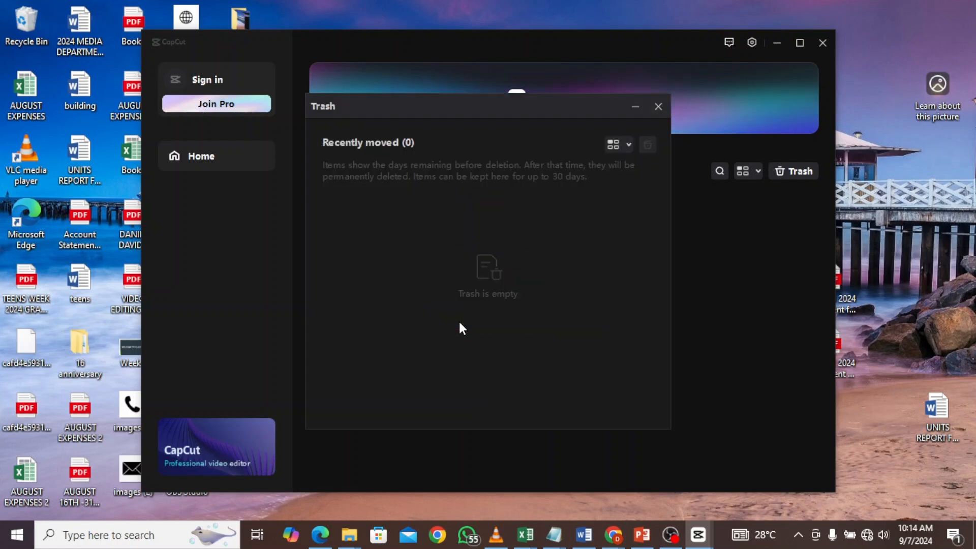
left_click(666, 110)
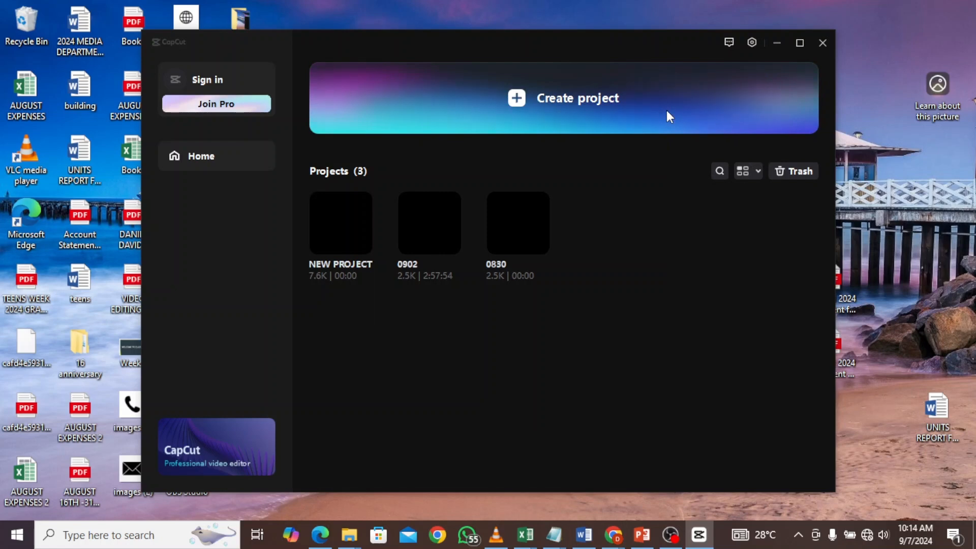
- Create a new project
left_click(364, 245)
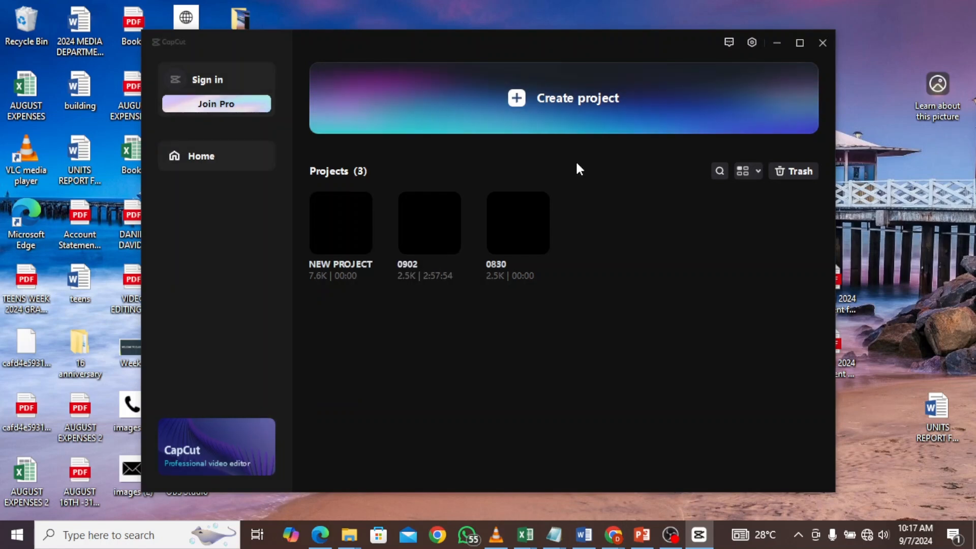
left_click(608, 101)
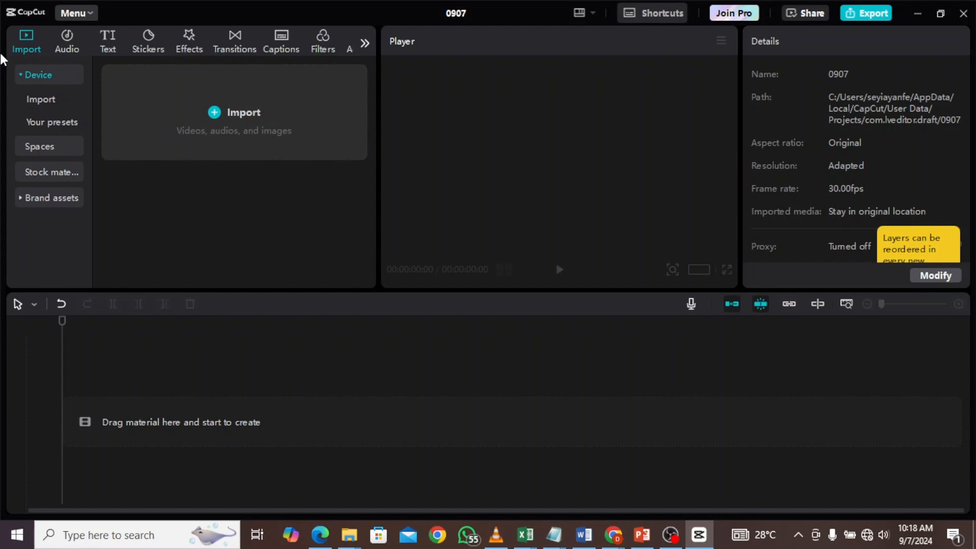
- Import the video DSC_0012 from the cut away folder inside 16 anniversary on the Desktop
left_click(221, 125)
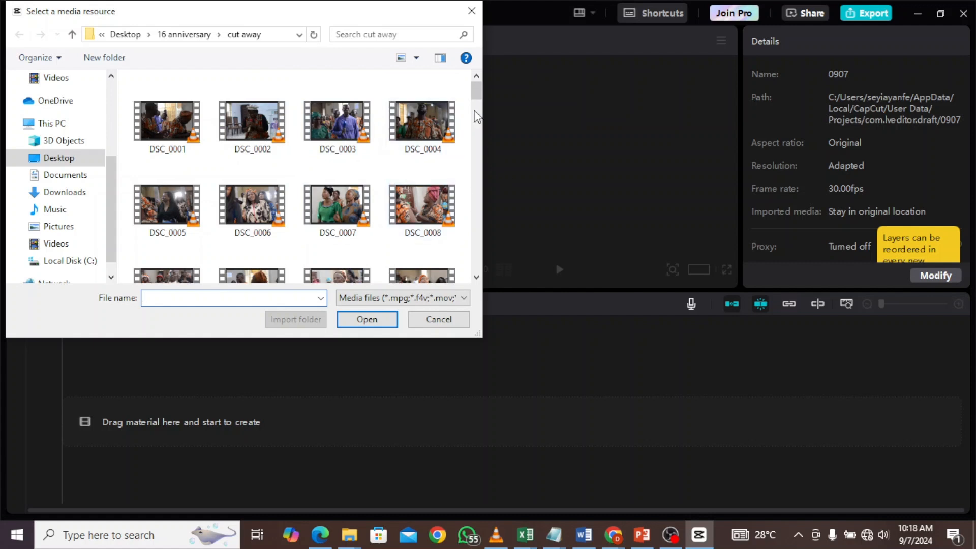
left_click_drag(476, 96, 480, 100)
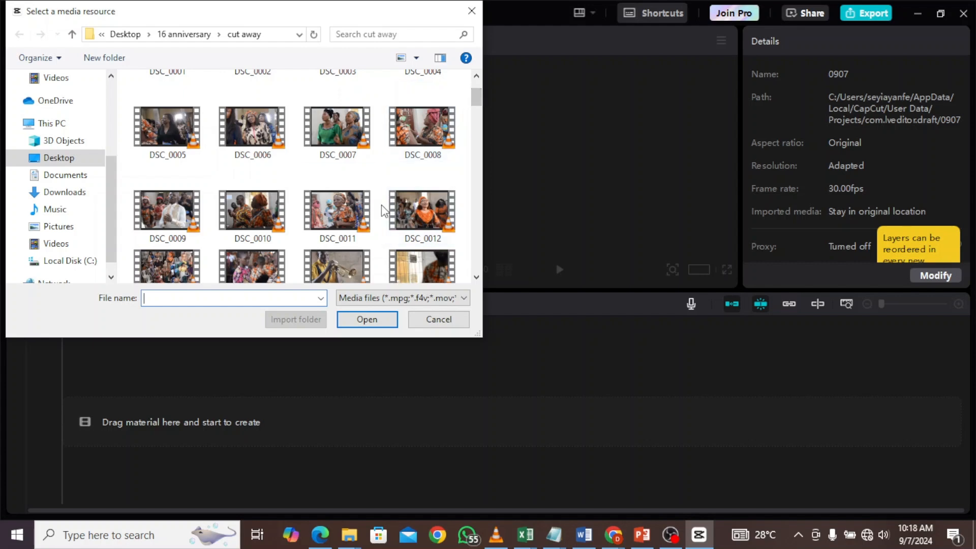
left_click(407, 212)
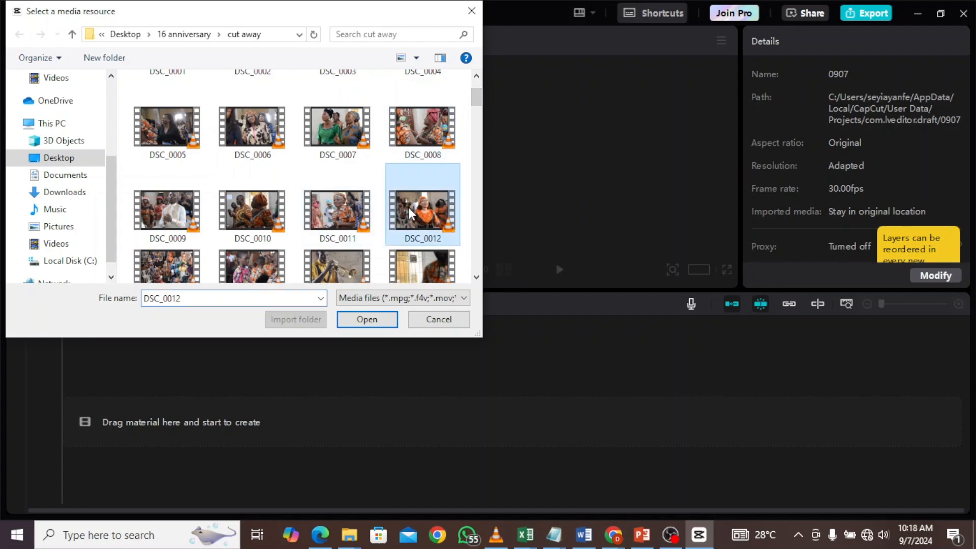
left_click(369, 321)
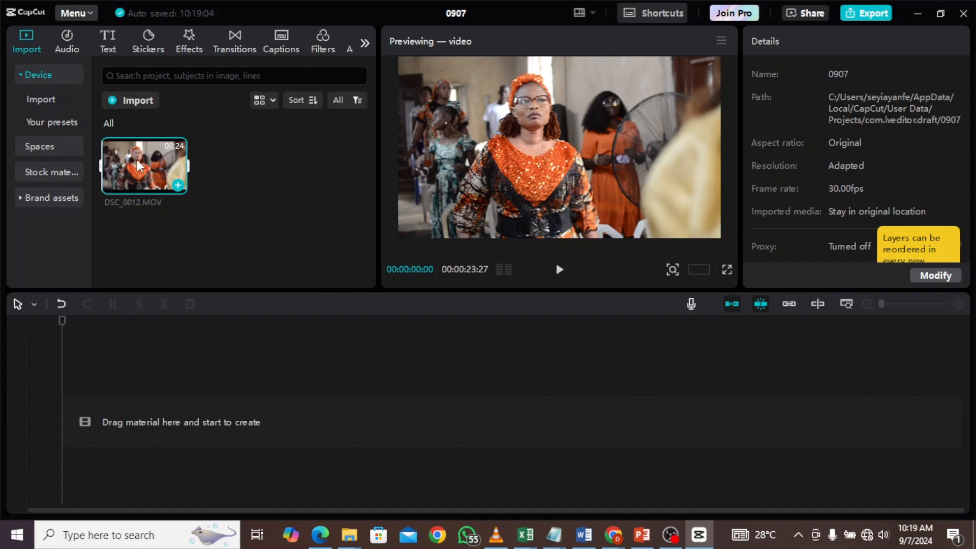
- Add the DSC_0012.MOV clip to the timeline and scrub through its footage
mouse_move(136, 157)
left_mouse_down()
mouse_move(164, 209)
mouse_move(179, 274)
mouse_move(181, 374)
mouse_move(149, 413)
left_mouse_up()
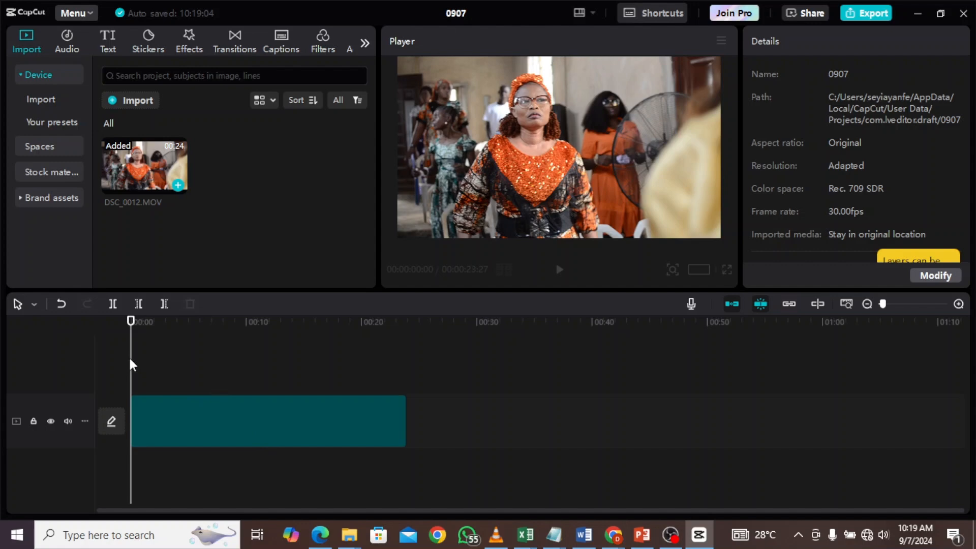
left_click_drag(132, 320, 153, 320)
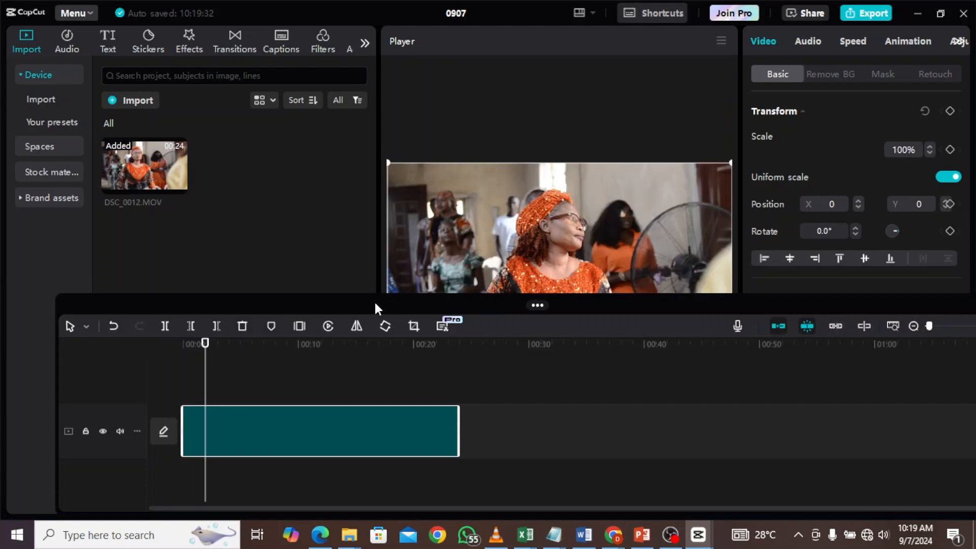
left_click_drag(364, 305, 281, 381)
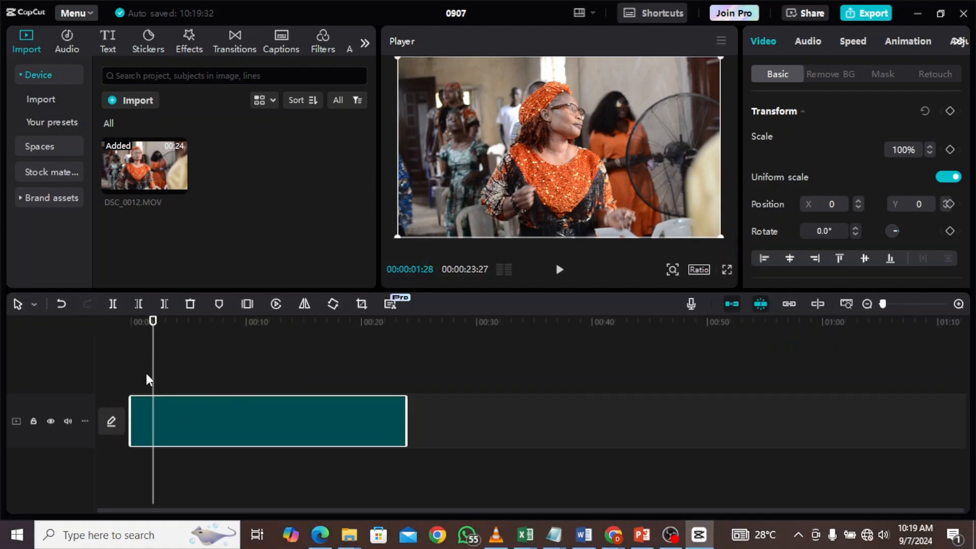
left_click(216, 375)
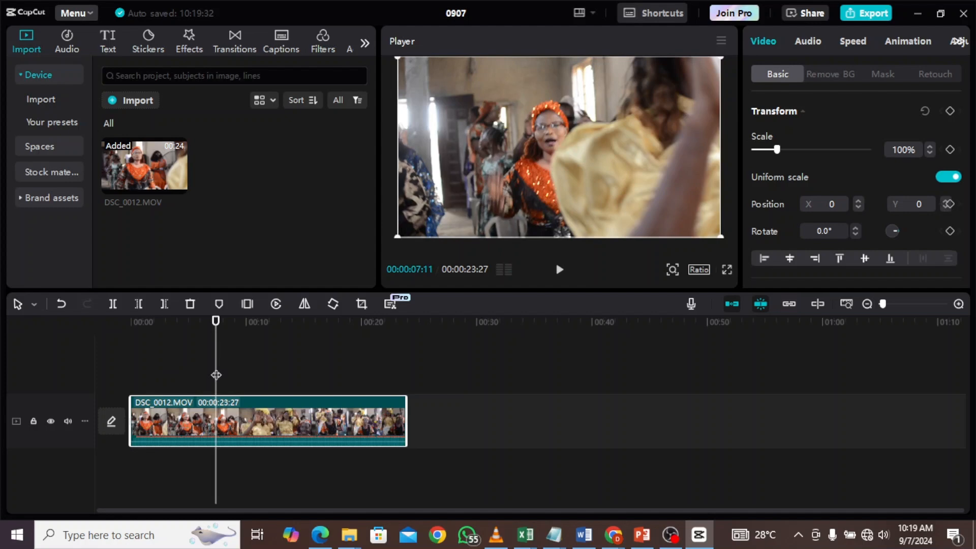
left_click_drag(213, 373, 263, 391)
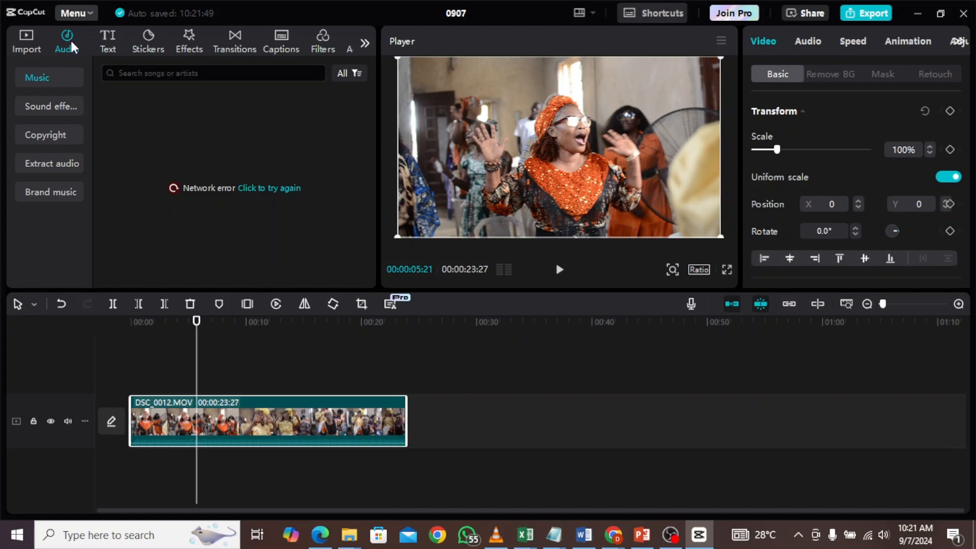
- Browse the music library and search it for hip hop, then clear the search
left_click(268, 189)
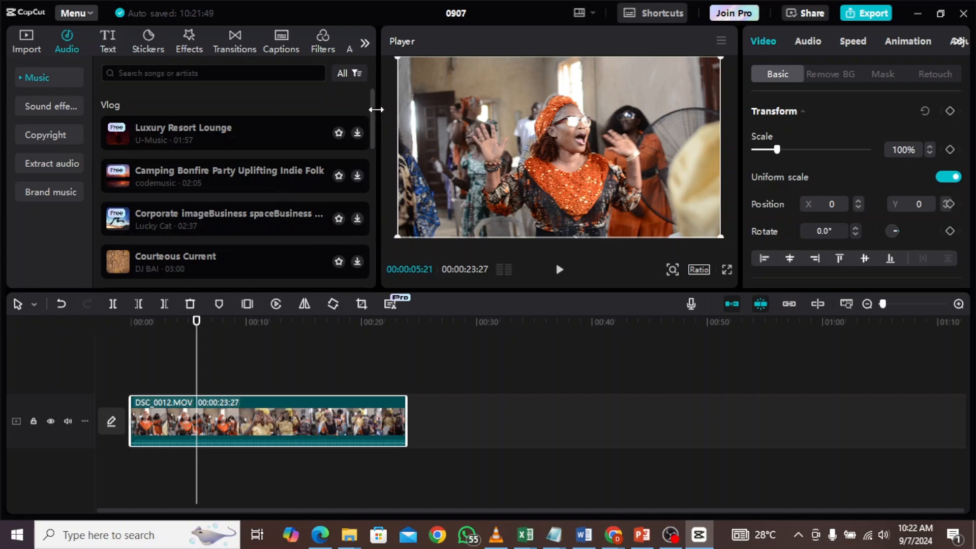
left_click_drag(373, 102, 365, 253)
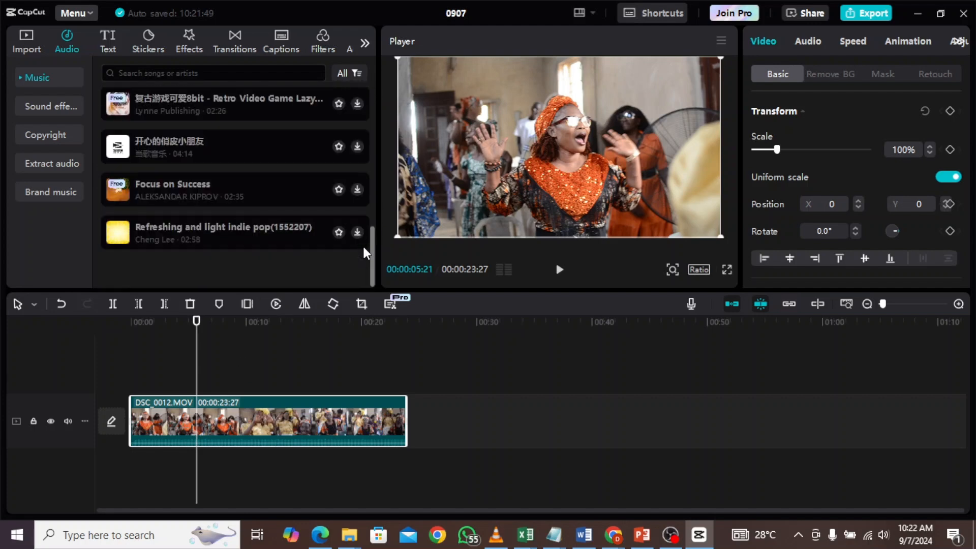
left_click(198, 72)
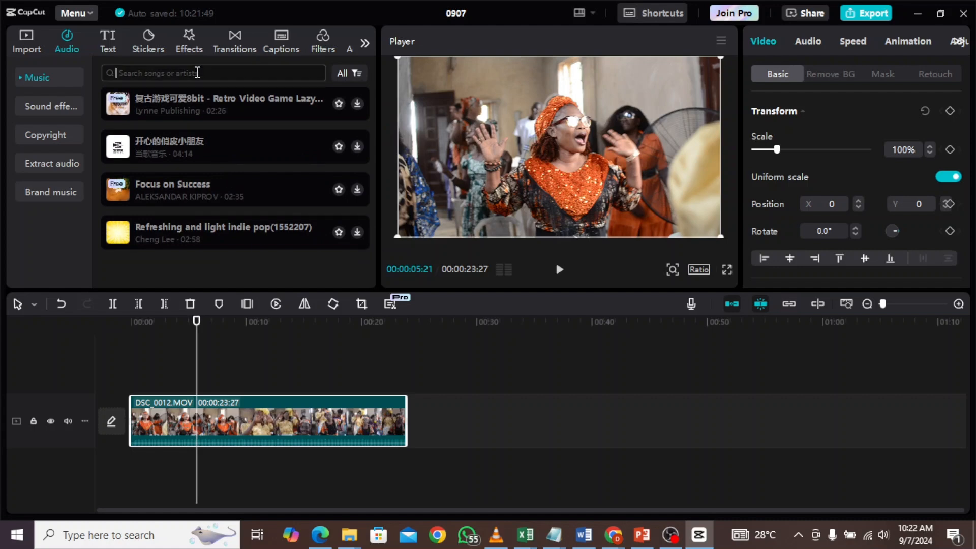
type("hi")
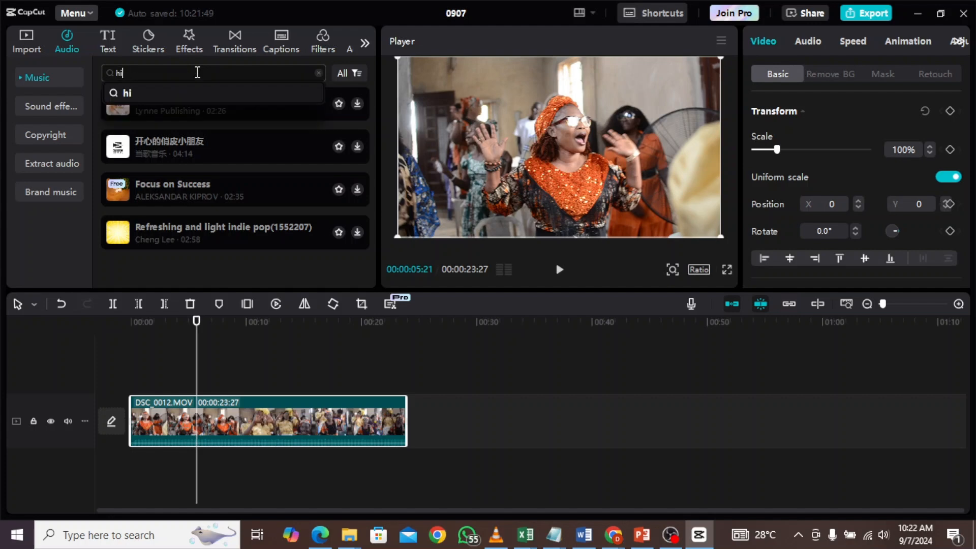
type("p hop")
key("BackSpace")
key("BackSpace")
key("BackSpace")
key("BackSpace")
key("BackSpace")
key("BackSpace")
key("BackSpace")
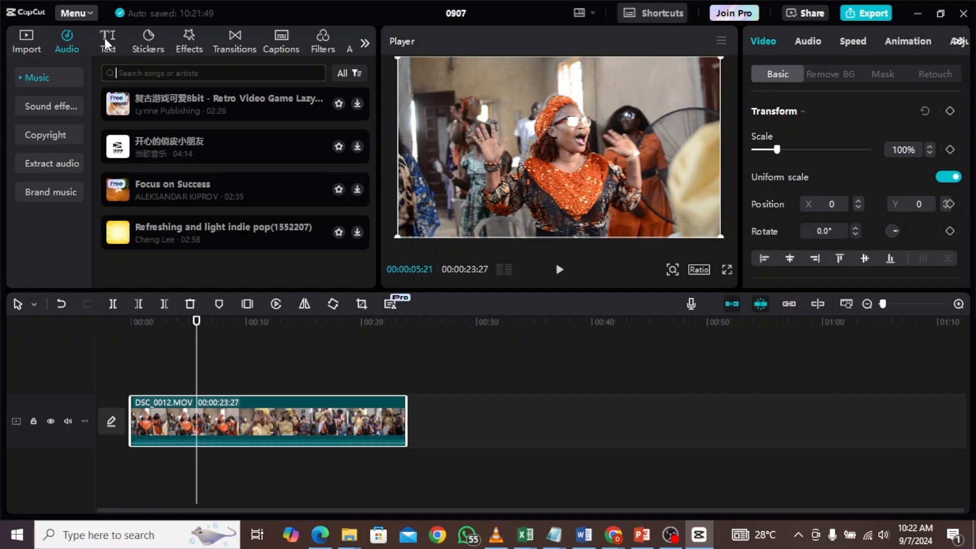
- Trim the clip's end to about 9 seconds, then delete the clip from the timeline
left_click(105, 38)
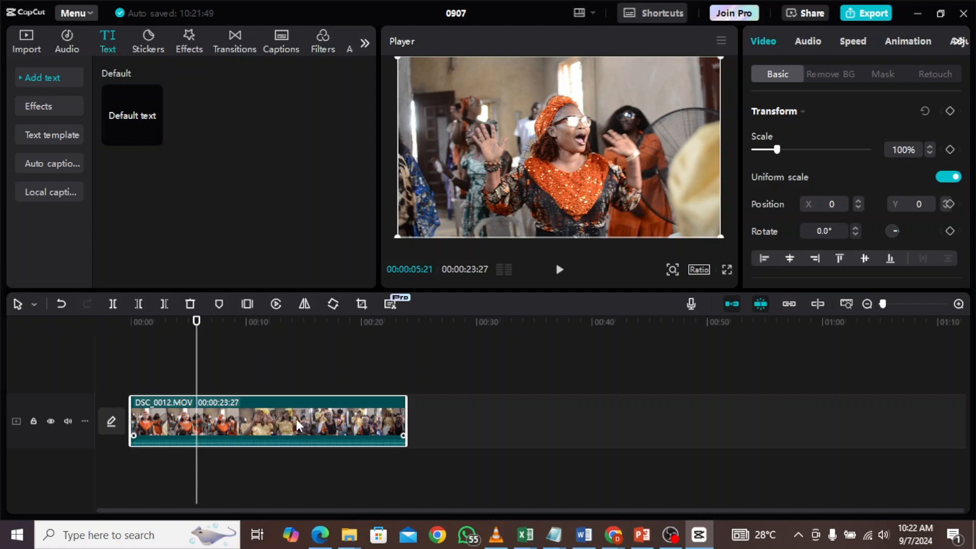
left_click(201, 367)
left_click(238, 368)
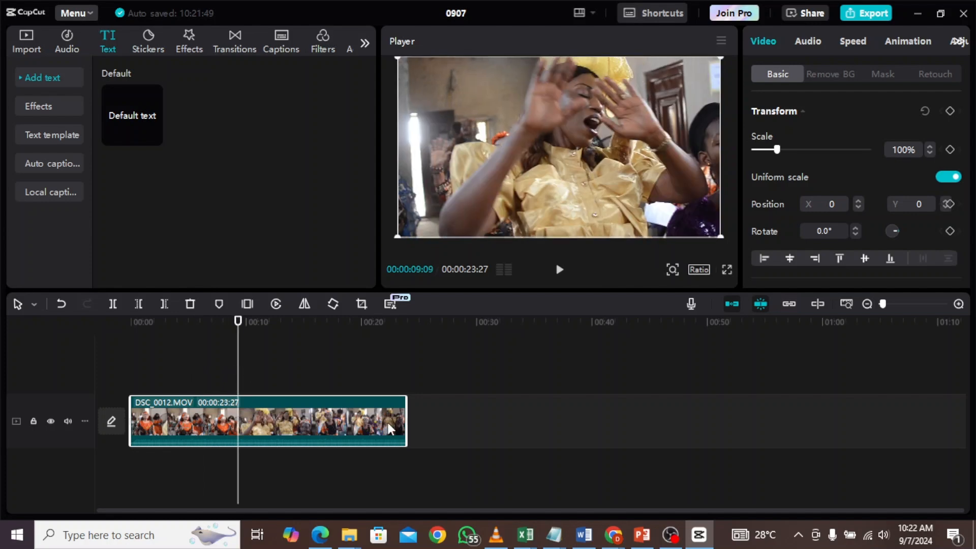
left_click_drag(407, 418, 238, 434)
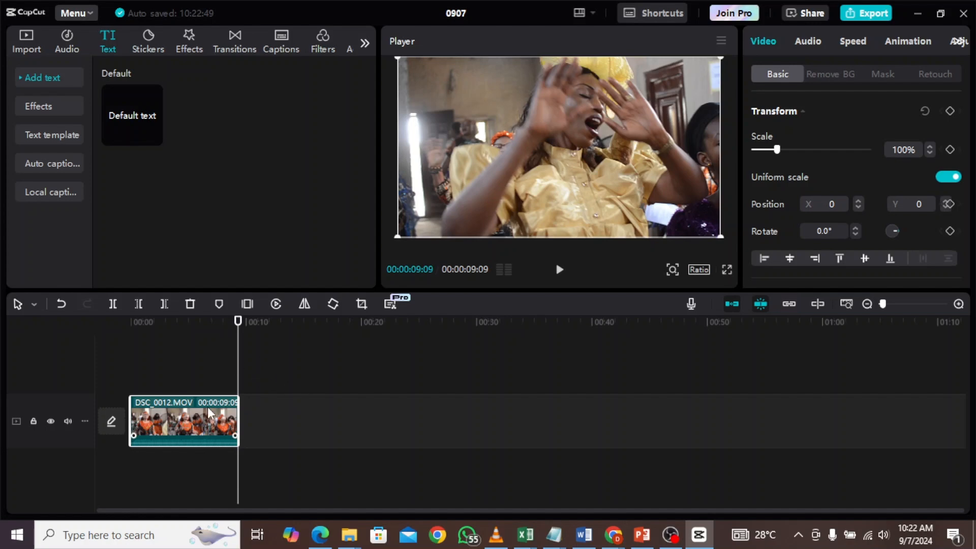
key("Delete")
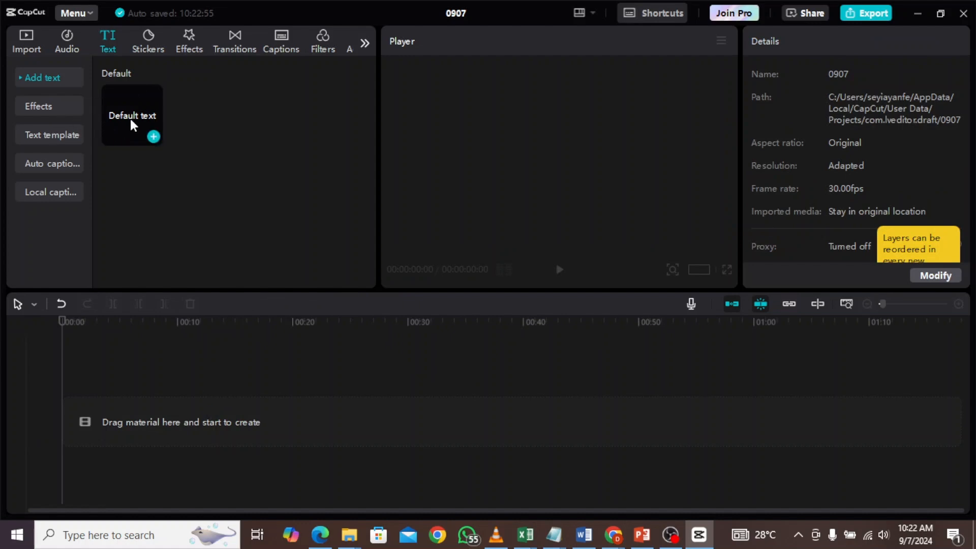
- Add a Default text layer to the timeline
left_click_drag(130, 117, 141, 414)
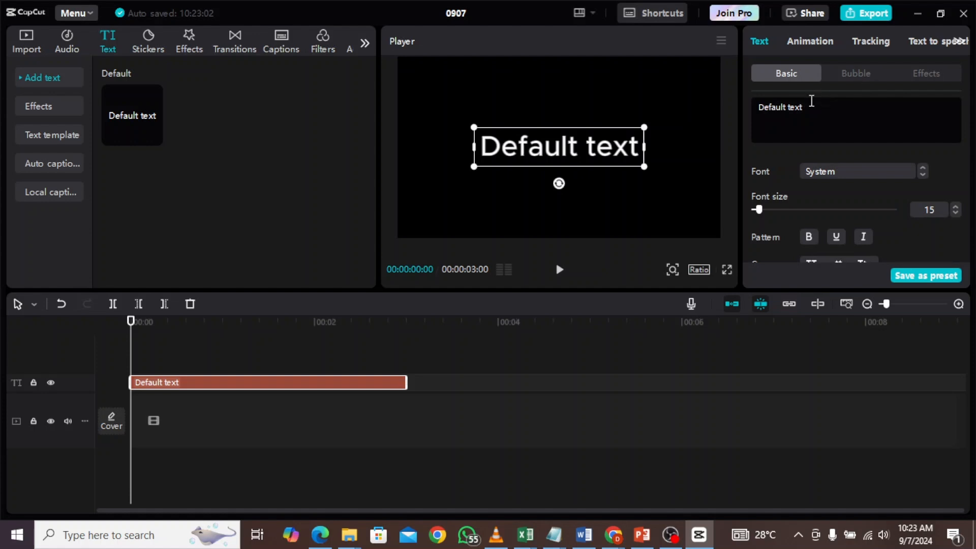
- Replace the default text with "MR DAVID IS A GOOD" and "INSTRUCTOR" on a second line
key("ctrl+a")
key("ctrl+a")
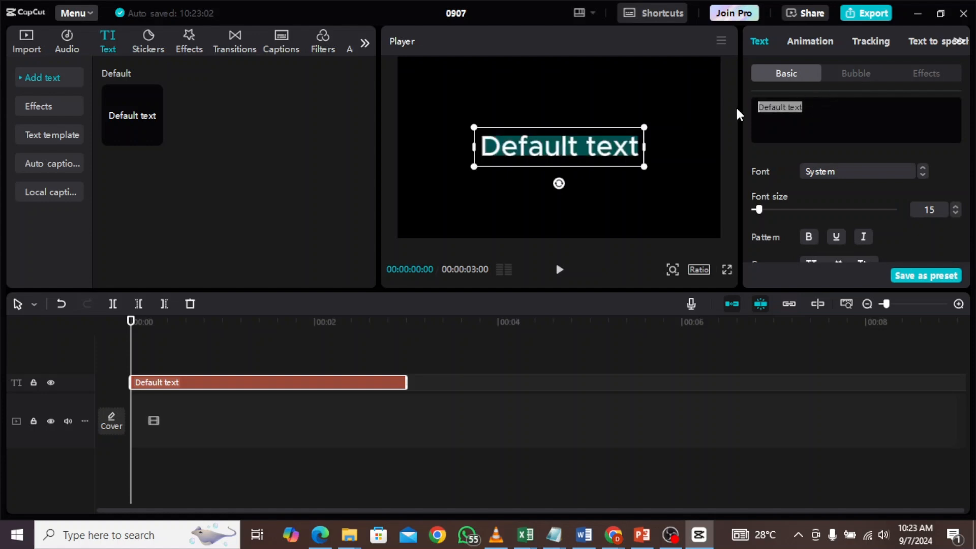
type("MR ")
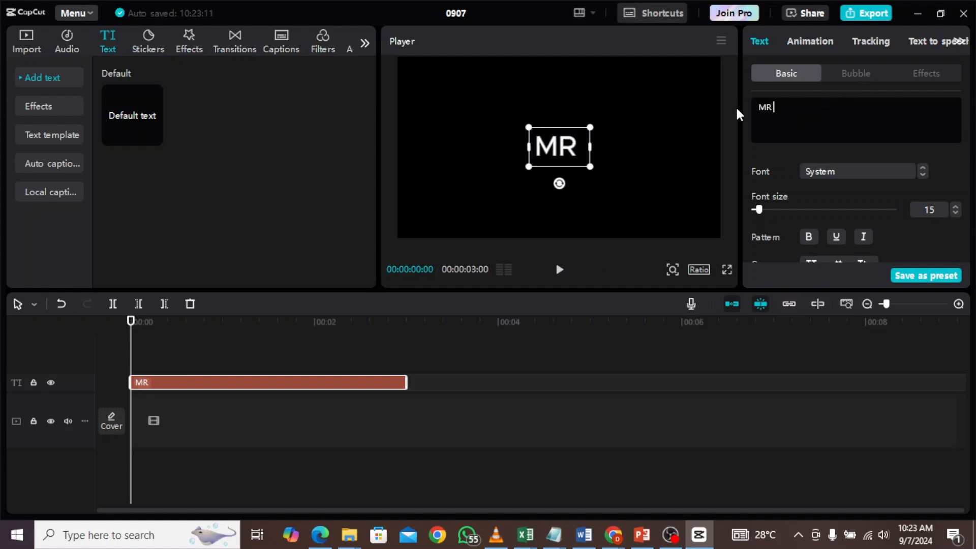
type("DAVID IS A")
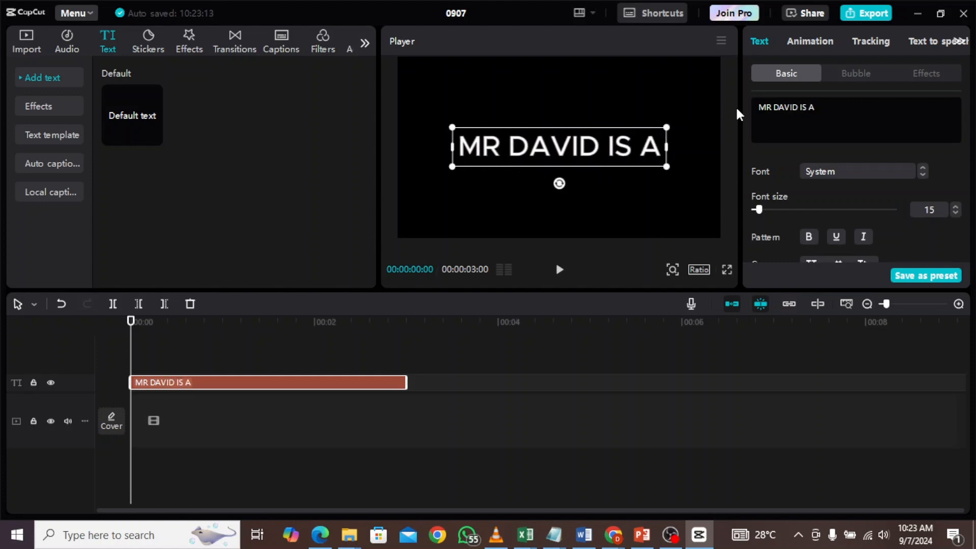
type(" GOOD")
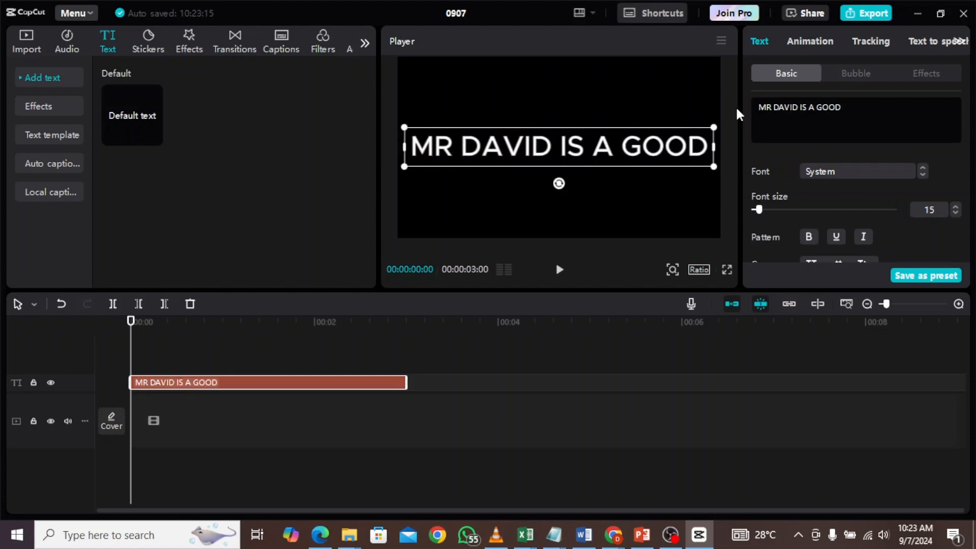
type("T")
key("BackSpace")
key("Return")
type("T")
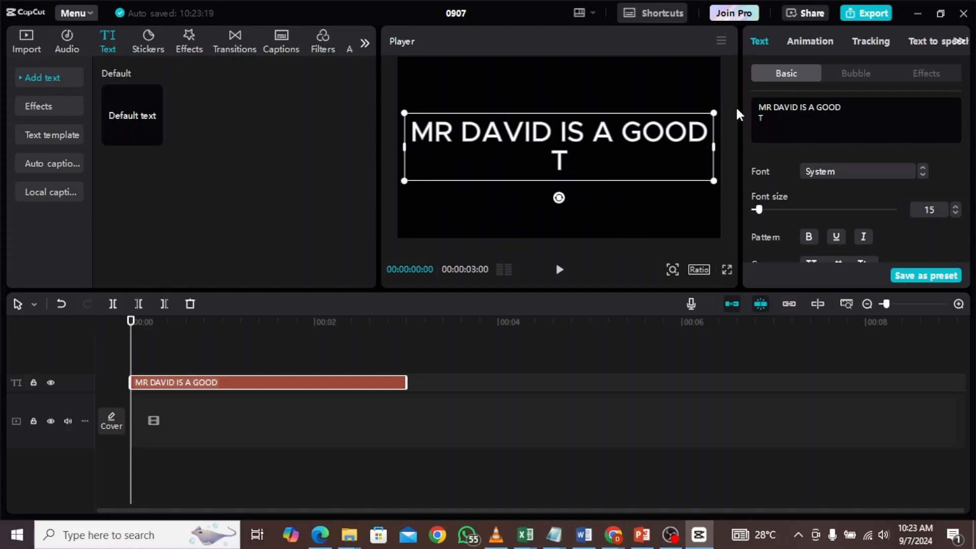
key("BackSpace")
type("INSTR")
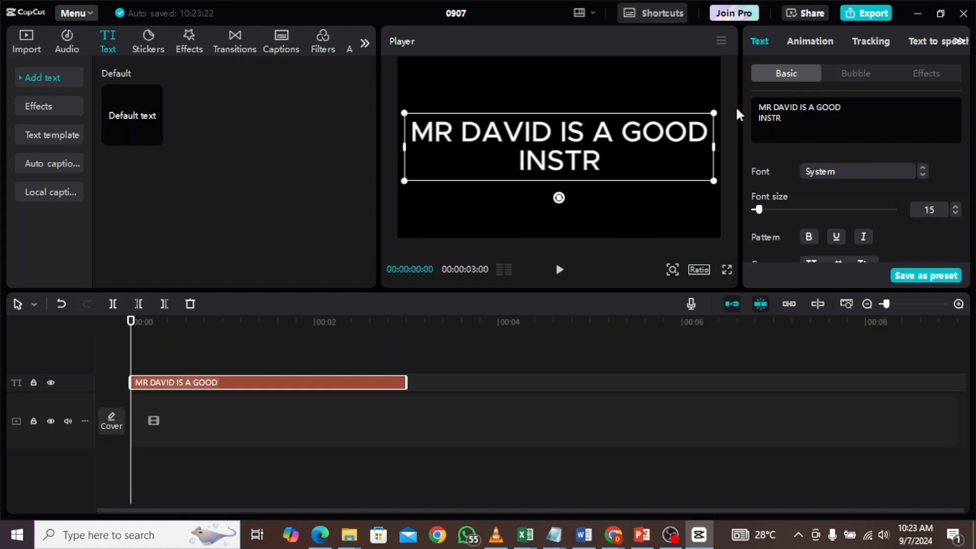
type("UCTOR")
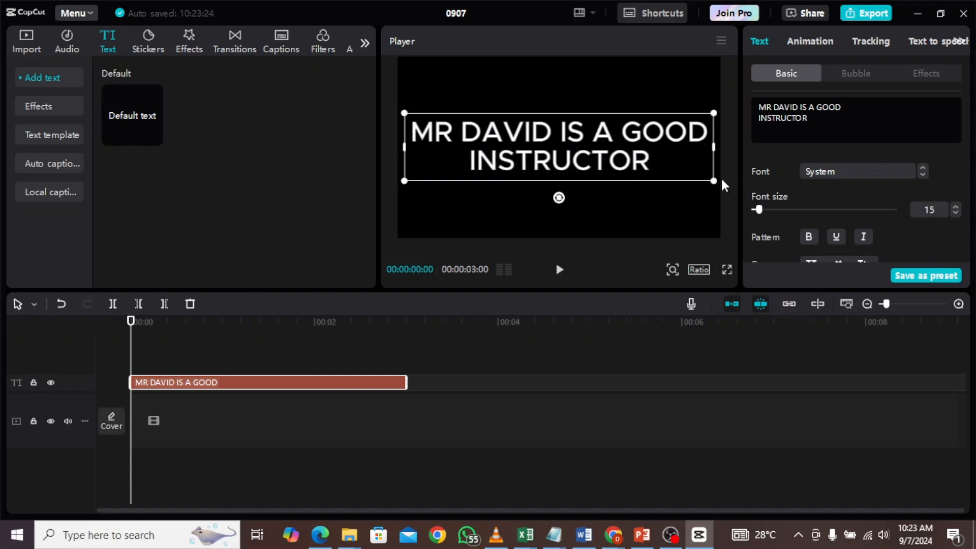
- Shrink the text slightly and apply the plain white preset style after trying purple and orange presets
left_click_drag(714, 180, 630, 162)
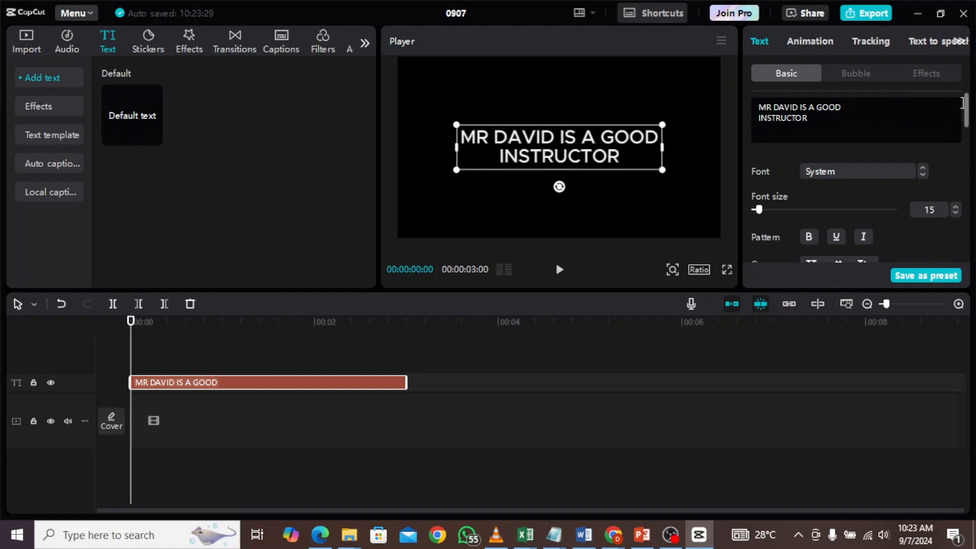
scroll(967, 127, "down", 2)
left_click_drag(967, 126, 966, 152)
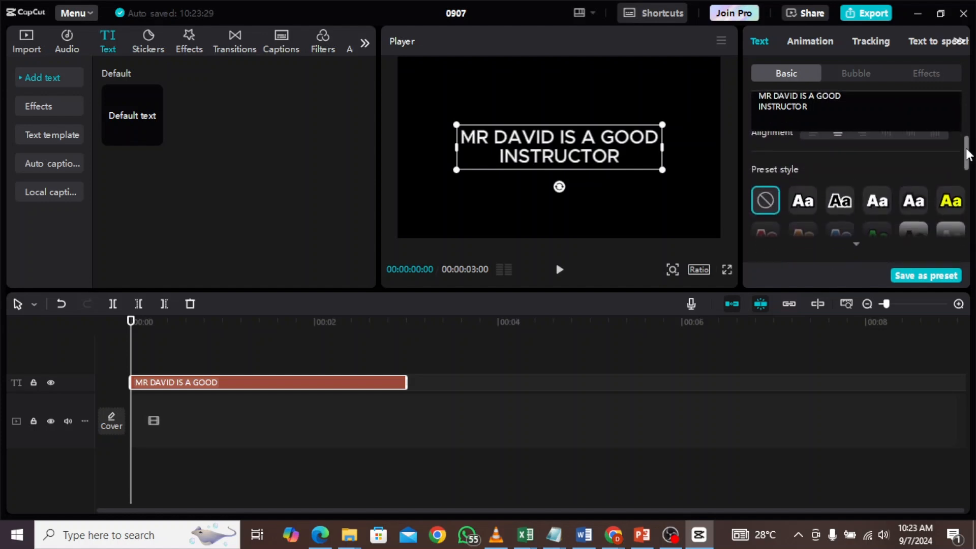
left_click(853, 233)
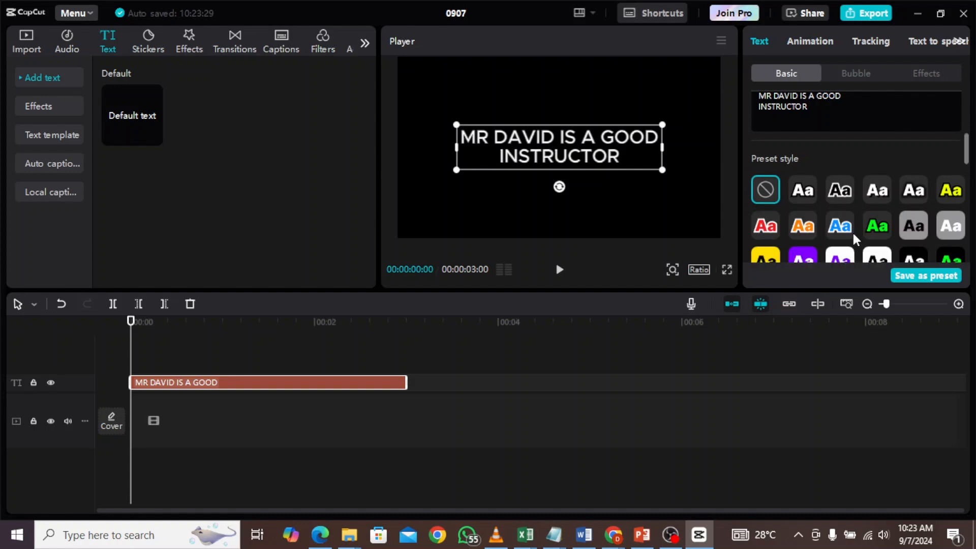
mouse_move(967, 147)
left_mouse_down()
mouse_move(960, 180)
mouse_move(960, 153)
left_mouse_up()
left_click(840, 225)
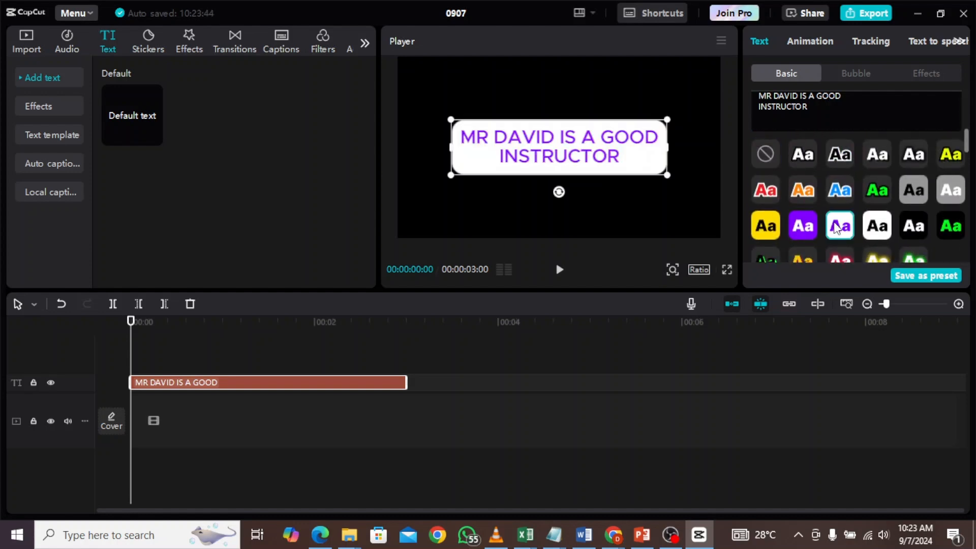
left_click(803, 192)
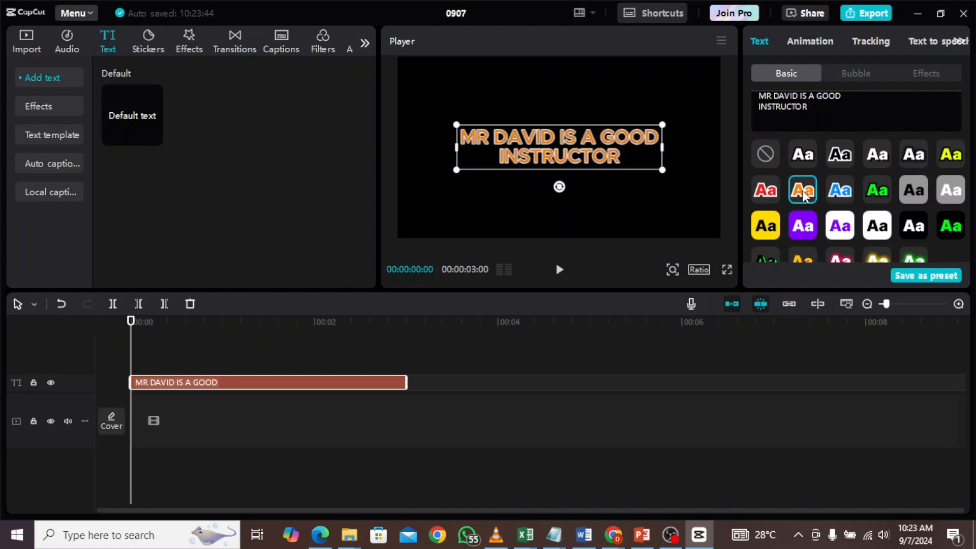
left_click(837, 156)
left_click(864, 158)
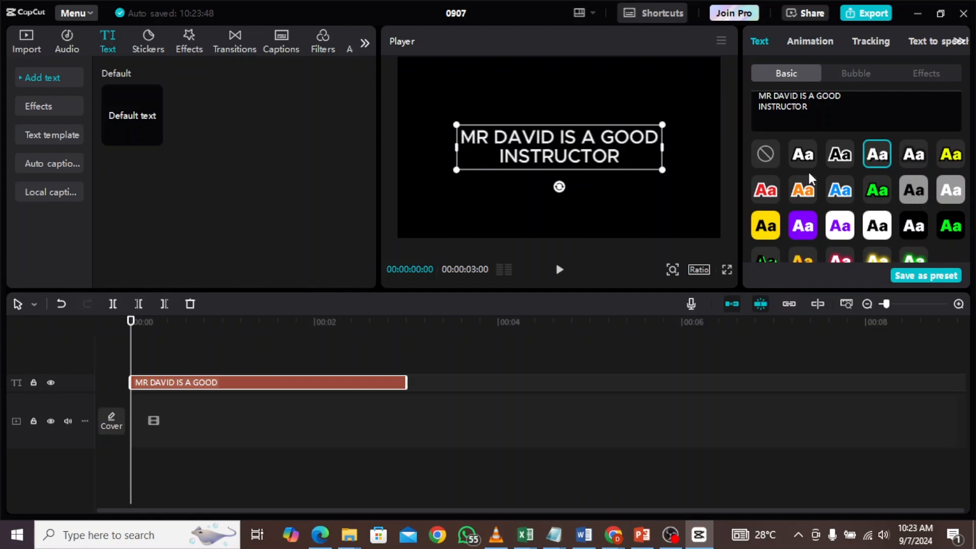
- Browse the text effects, auto captions and sticker categories such as Cartoon
left_click(37, 108)
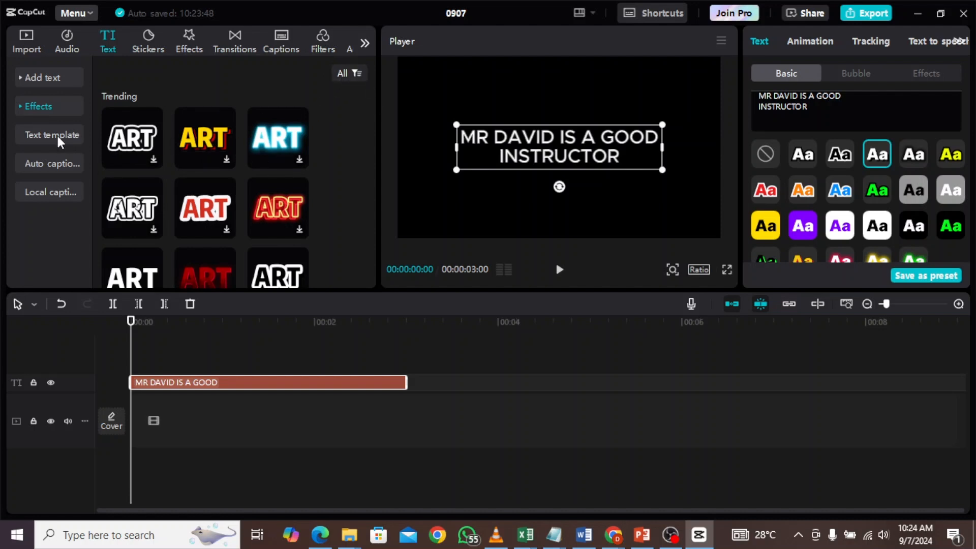
left_click(51, 165)
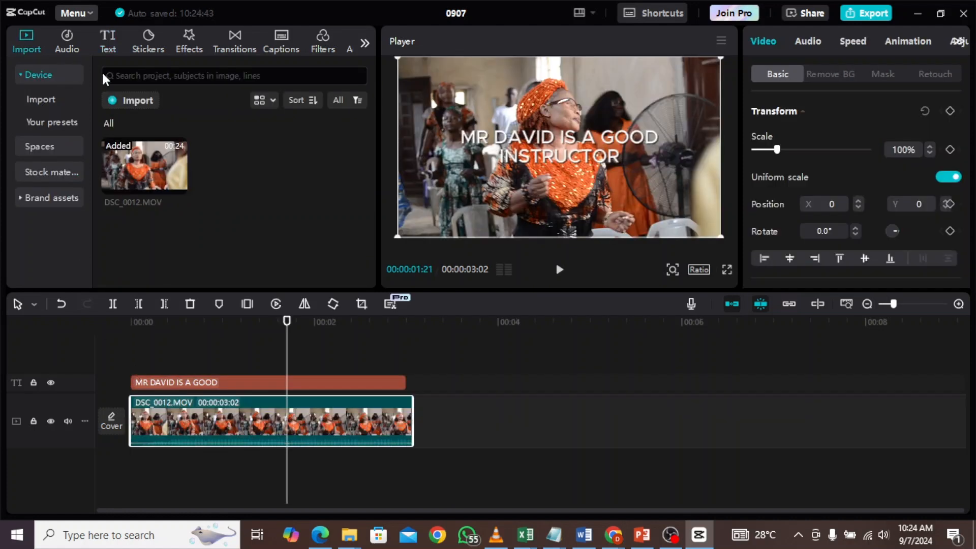
left_click(102, 42)
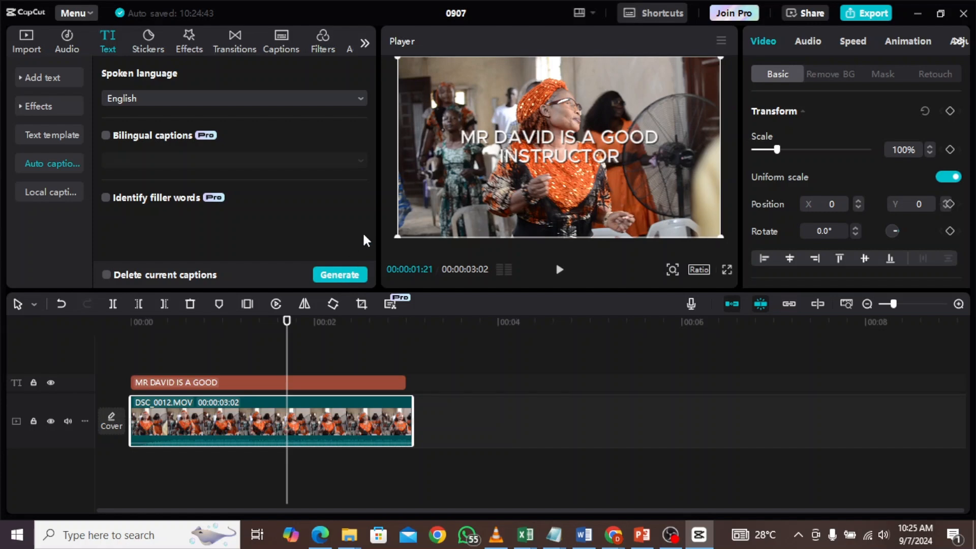
left_click(149, 43)
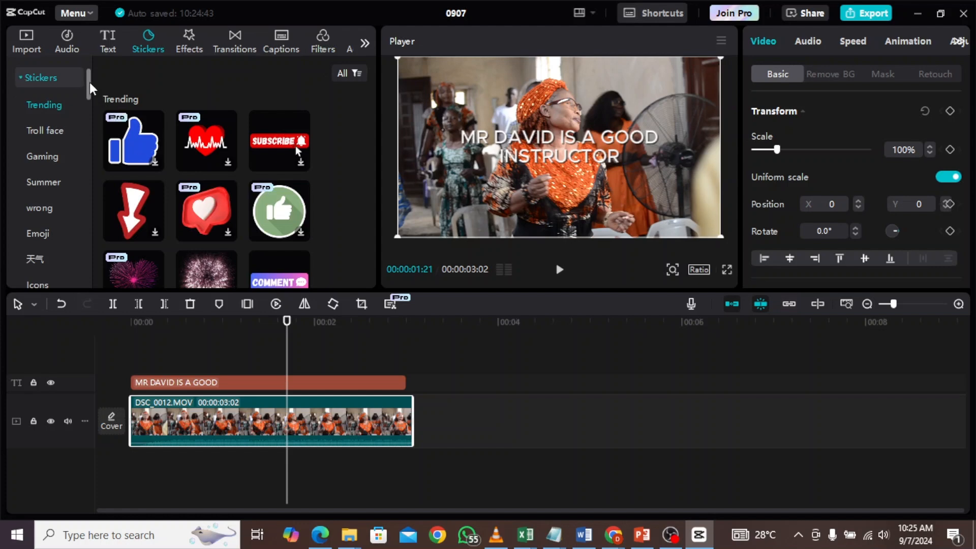
scroll(91, 100, "down", 2)
left_click_drag(90, 101, 86, 195)
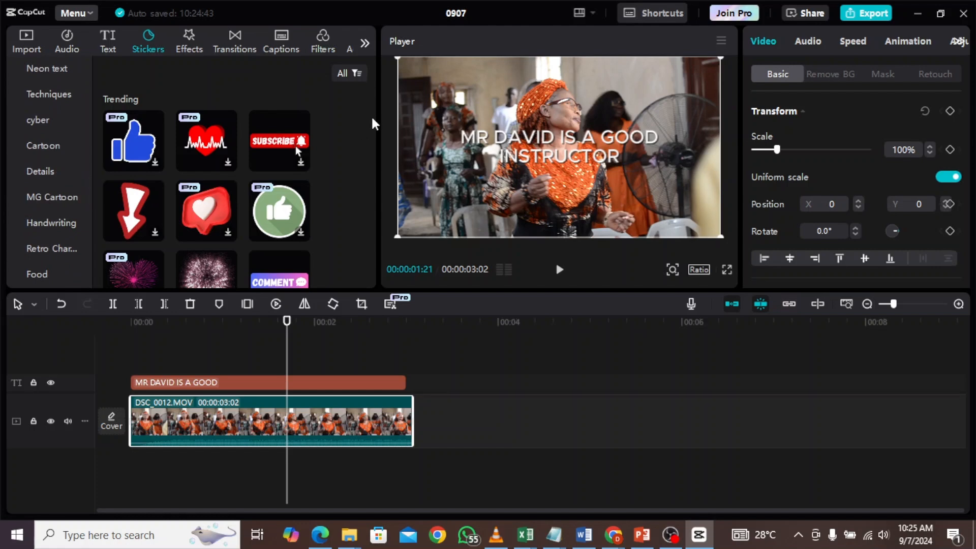
mouse_move(372, 102)
left_mouse_down()
mouse_move(365, 211)
mouse_move(370, 94)
left_mouse_up()
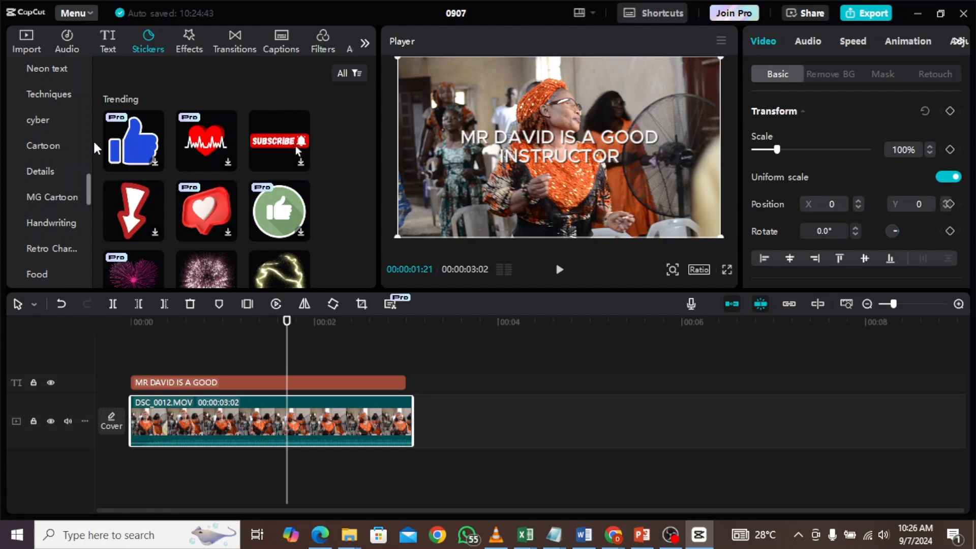
left_click(41, 146)
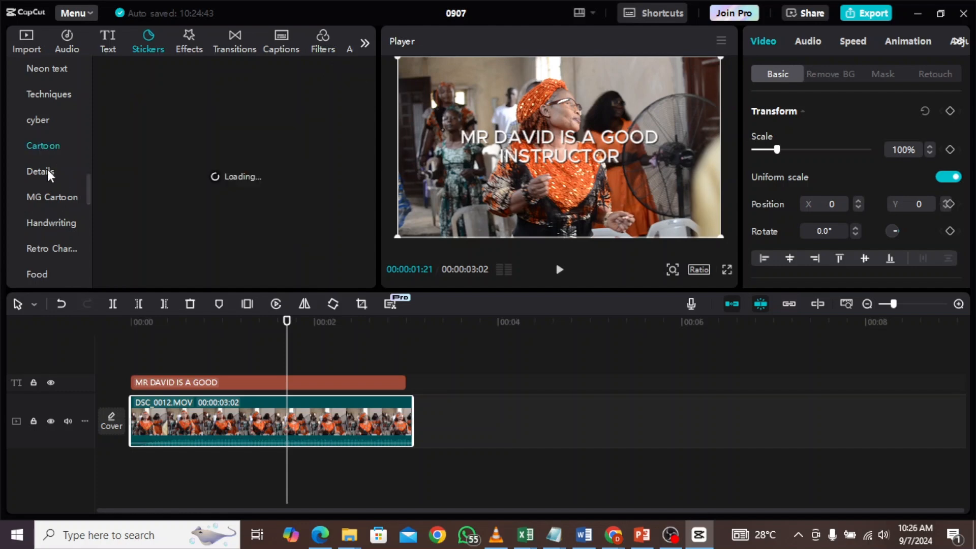
- Add the Zoom Lens video effect to the timeline above the text and clip
left_click(184, 42)
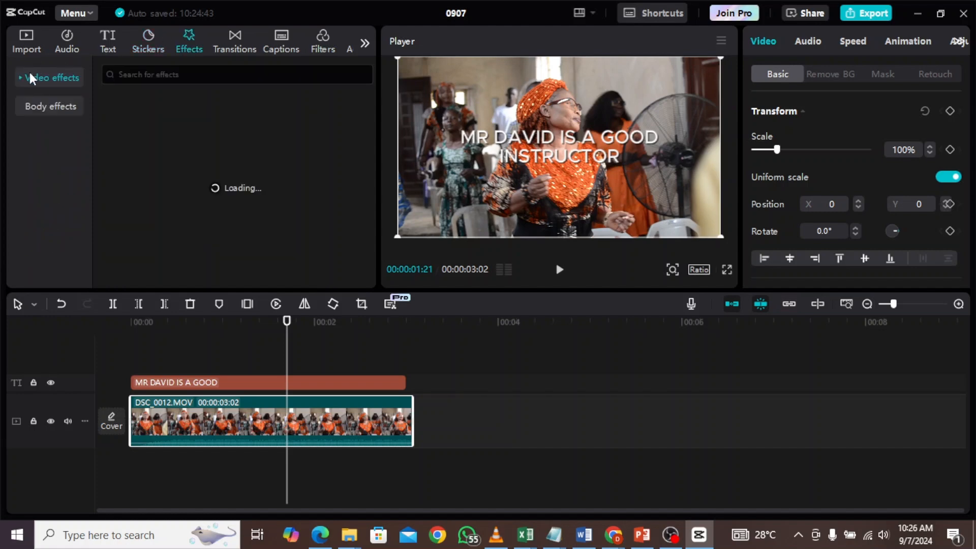
left_click(18, 79)
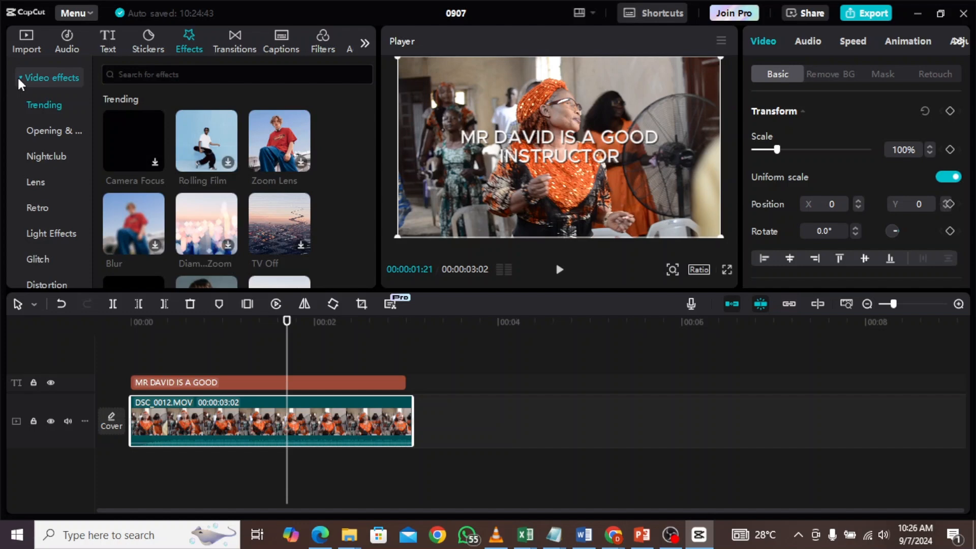
left_click(263, 154)
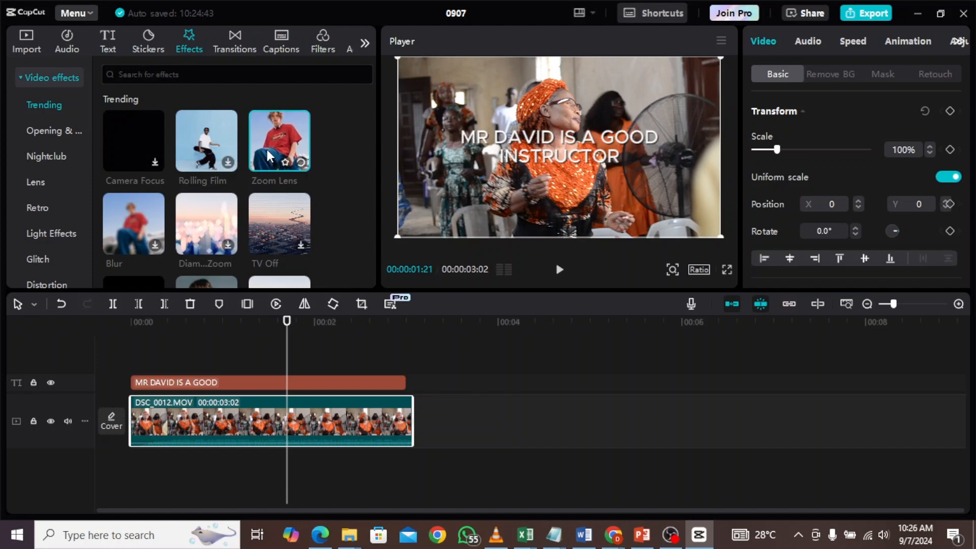
left_click_drag(267, 148, 246, 218)
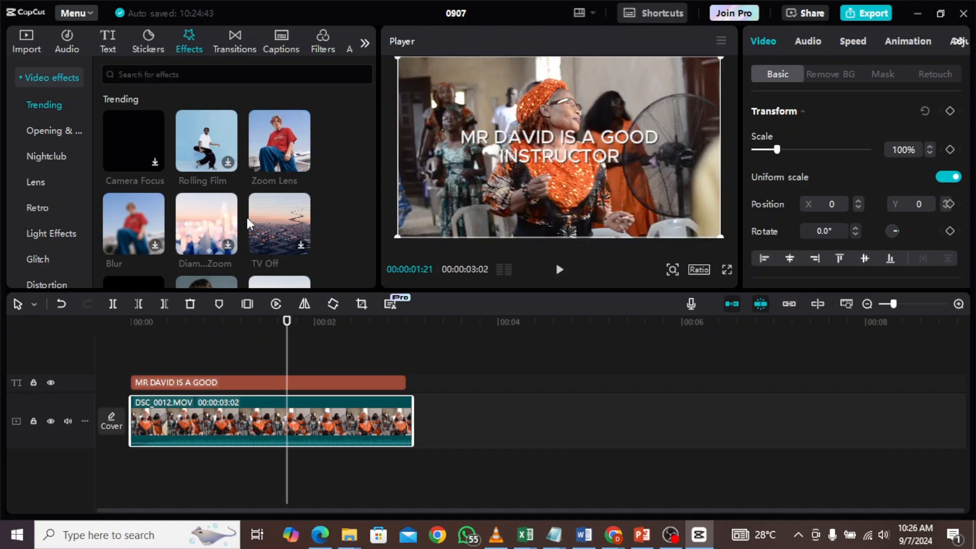
left_click_drag(270, 163, 134, 360)
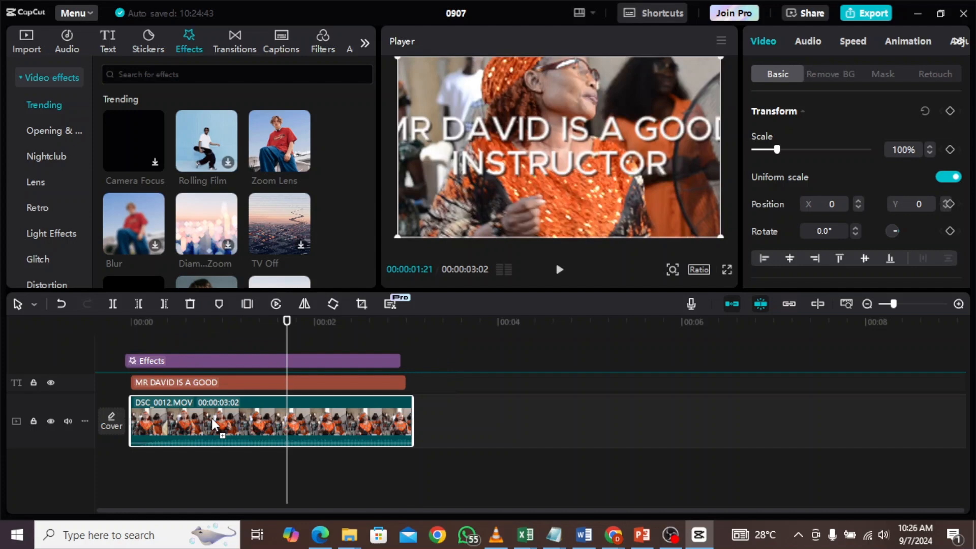
left_click(263, 468)
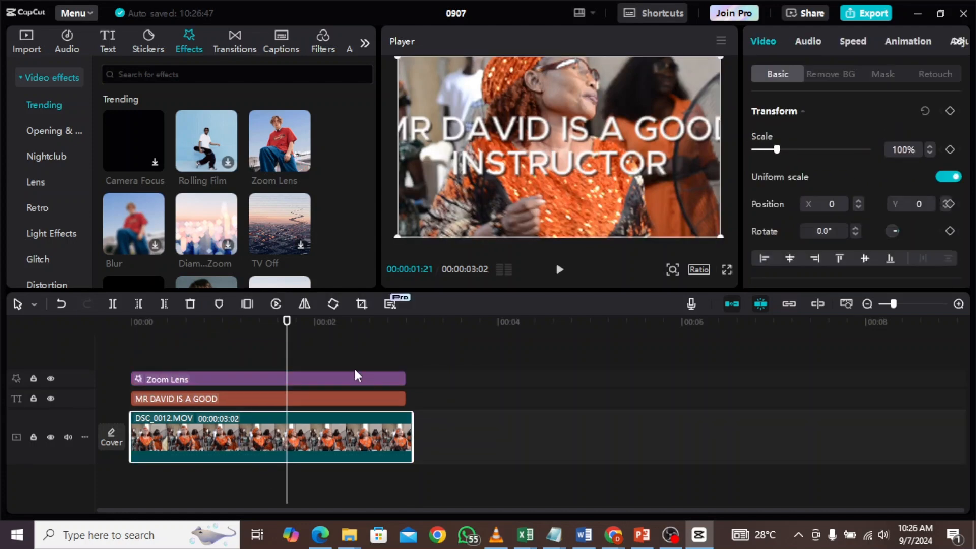
- Play the video preview with the Zoom Lens effect applied
mouse_move(259, 168)
left_click_drag(285, 366, 26, 398)
key("space")
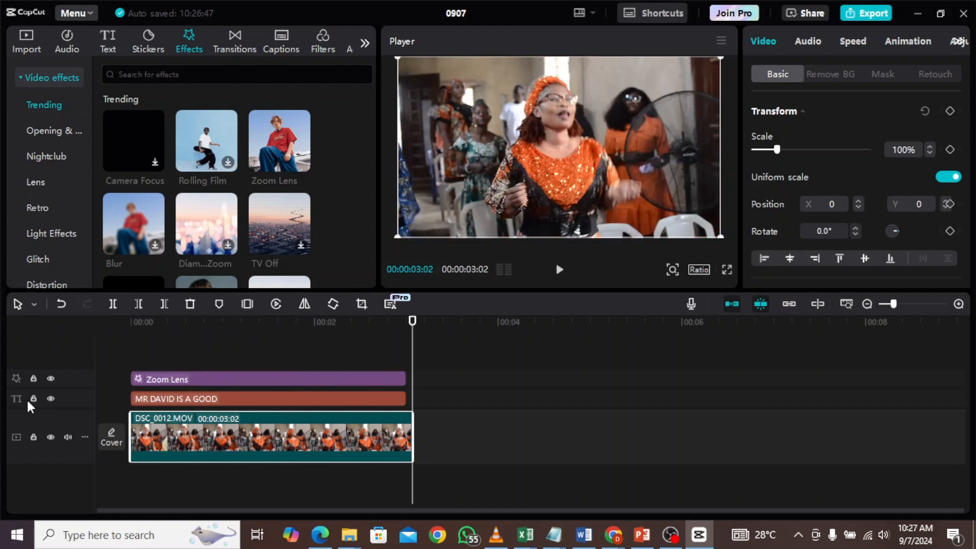
- Move the Zoom Lens effect to start after the video clip and play the preview
left_click_drag(251, 376, 611, 371)
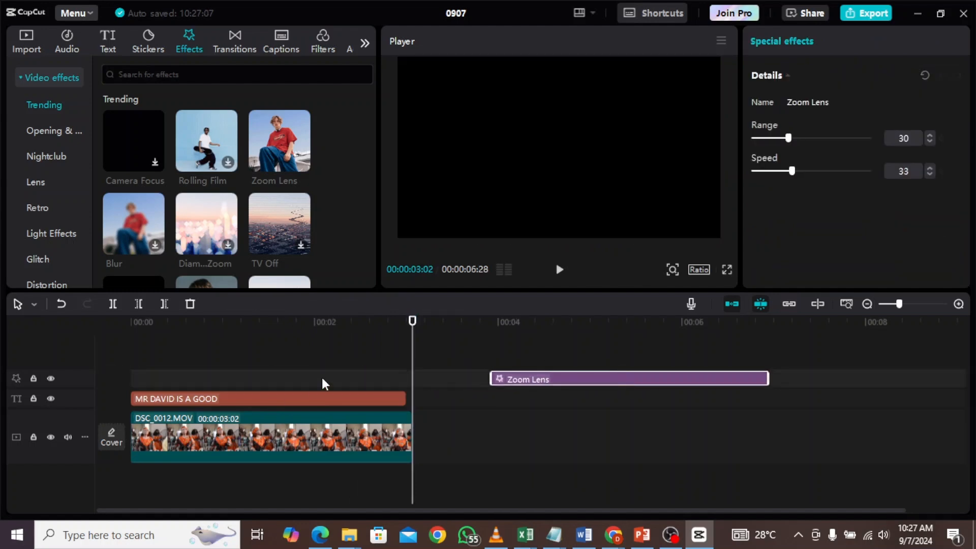
left_click_drag(407, 337, 317, 395)
left_click_drag(412, 348, 51, 425)
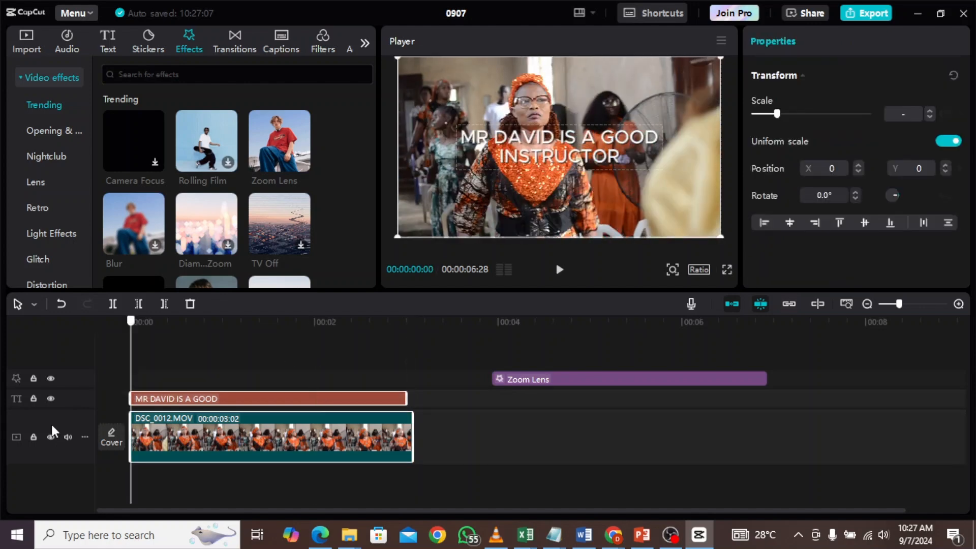
key("space")
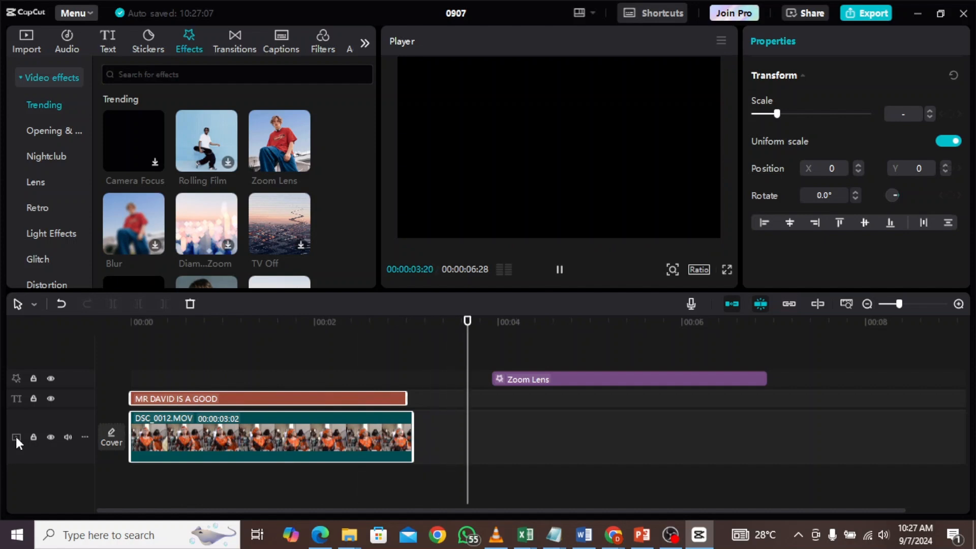
key("space")
scroll(416, 370, "up", 1)
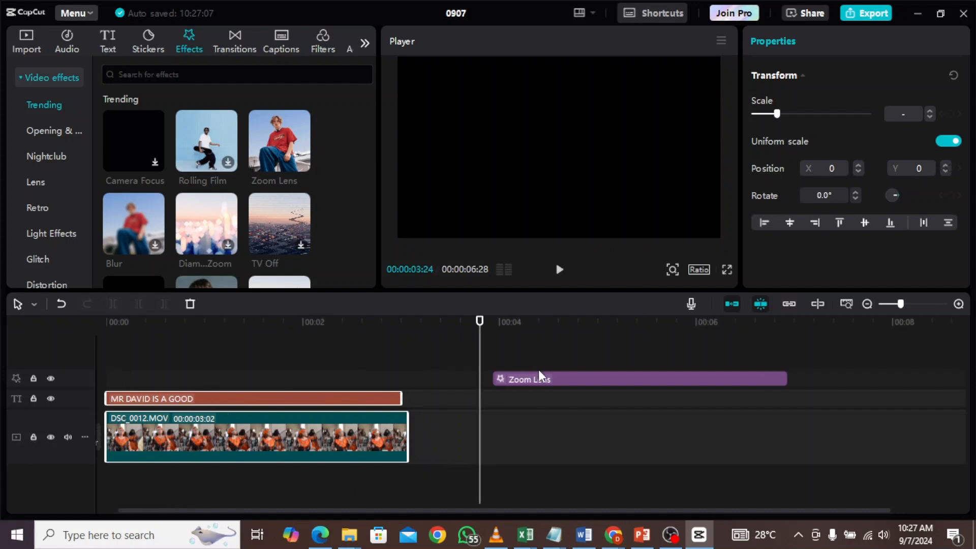
- Move the Zoom Lens effect back to the start of the timeline and play the preview
left_click_drag(491, 380, 148, 384)
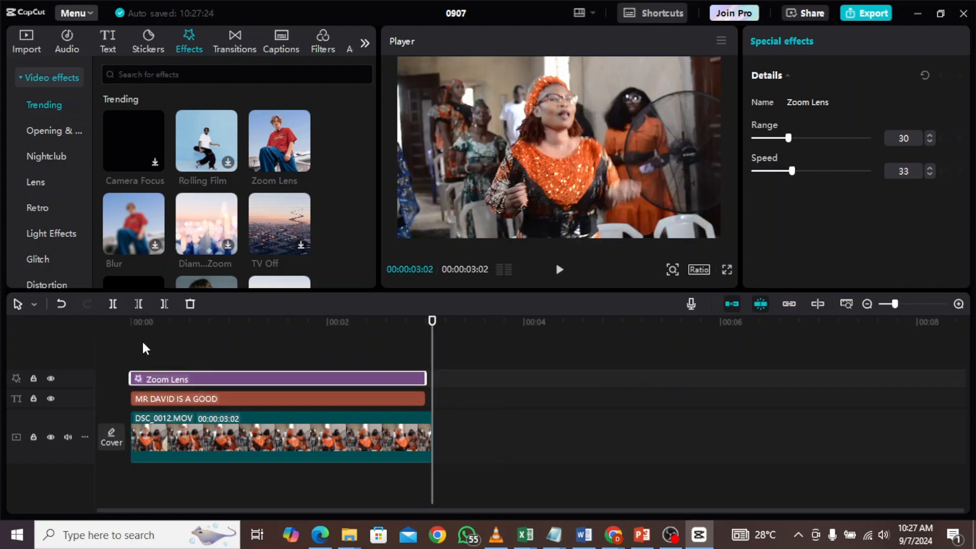
left_click(142, 344)
left_click_drag(141, 348, 129, 352)
key("space")
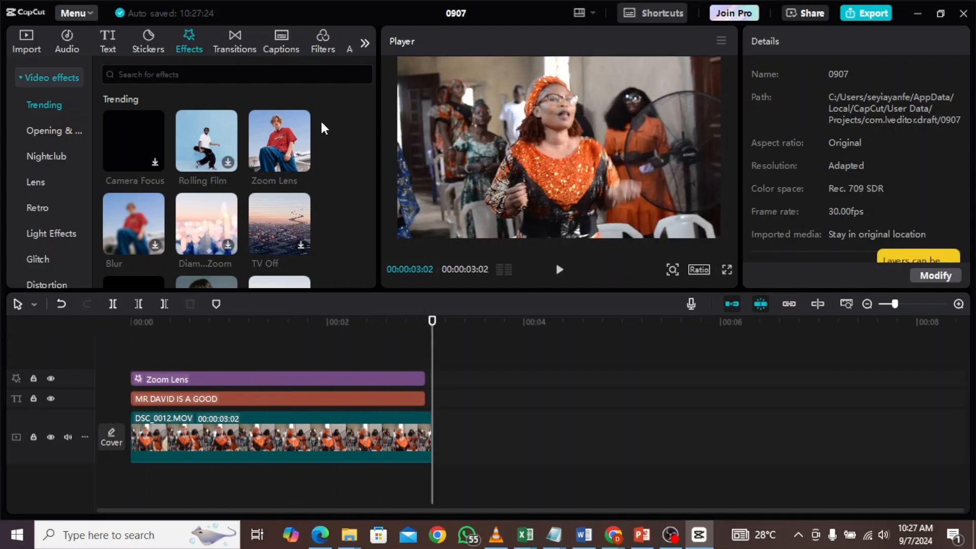
- Scroll through more trending video effects
left_click_drag(373, 97, 367, 130)
left_click(291, 347)
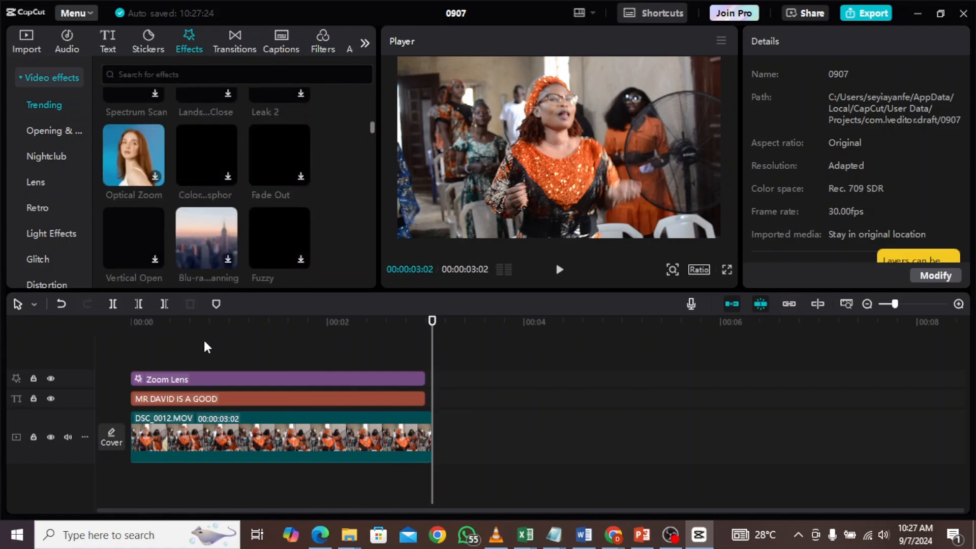
left_click_drag(88, 120, 84, 165)
left_click_drag(114, 110, 132, 83)
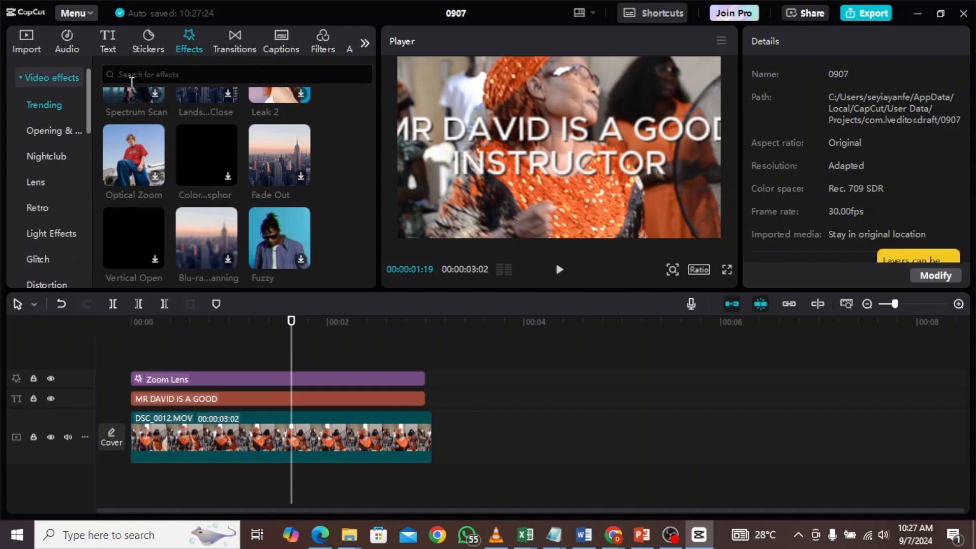
- Trim the end of the DSC_0012.MOV clip so it lasts about 1 second 26 frames
left_click(232, 48)
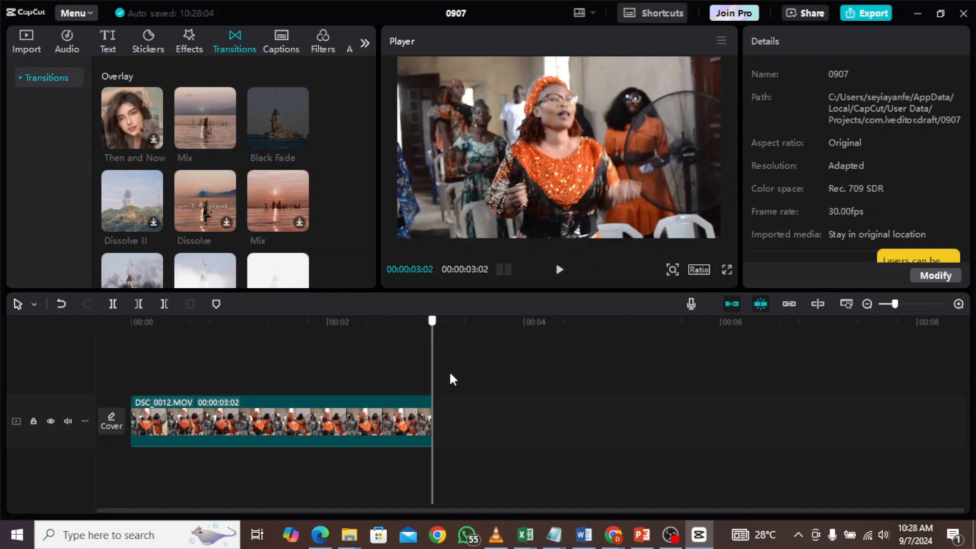
left_click(429, 401)
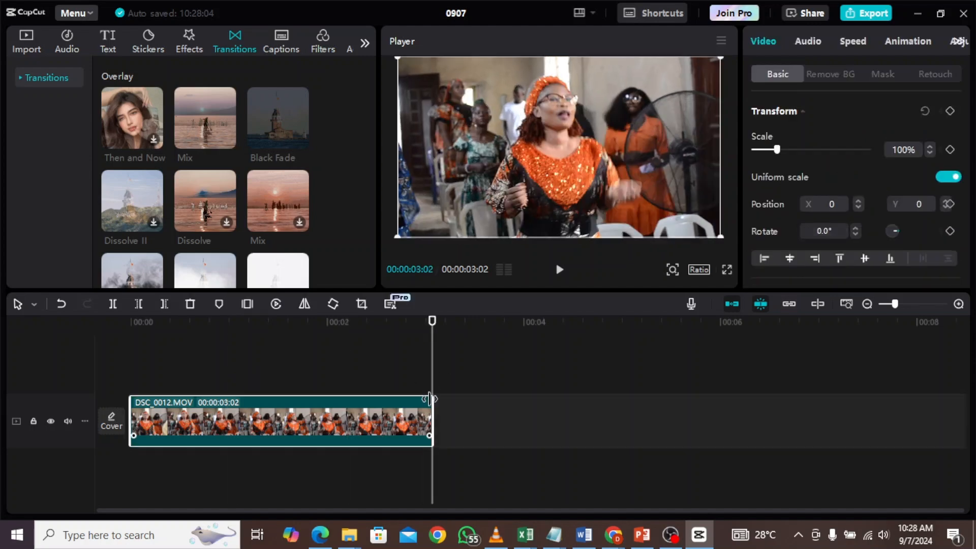
left_click_drag(382, 407, 307, 402)
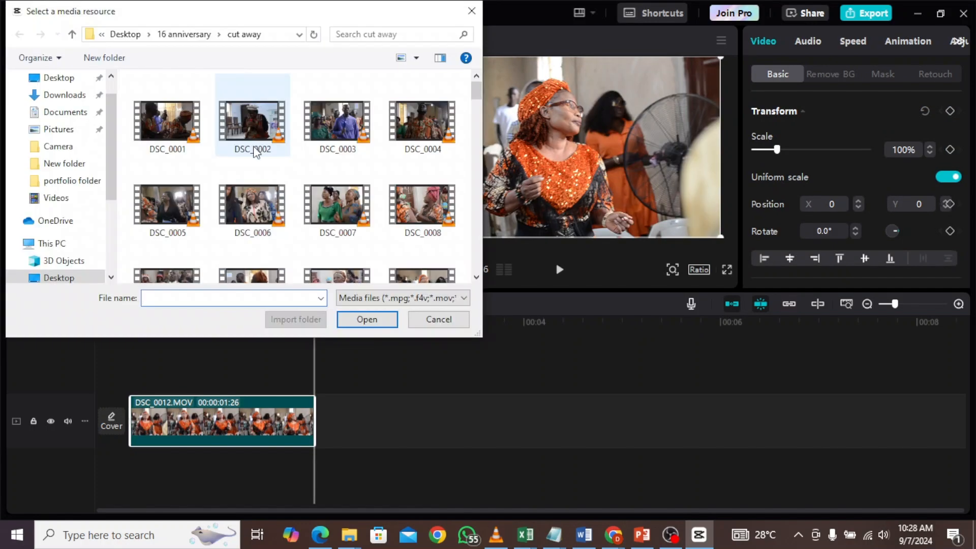
- Import DSC_0003, DSC_0008 and DSC_0006 from the cut away folder into the project media
left_click(316, 134)
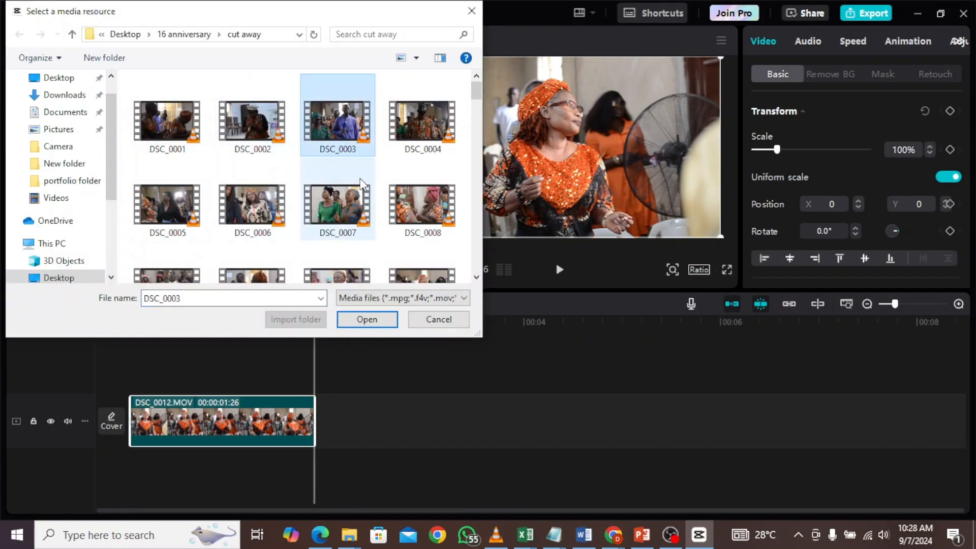
left_click(427, 213, "ctrl")
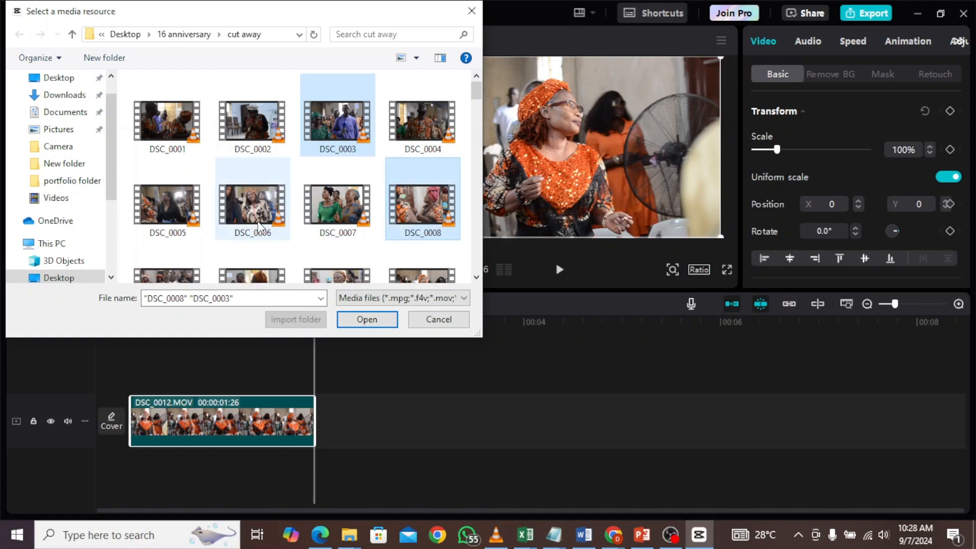
left_click(243, 217, "ctrl")
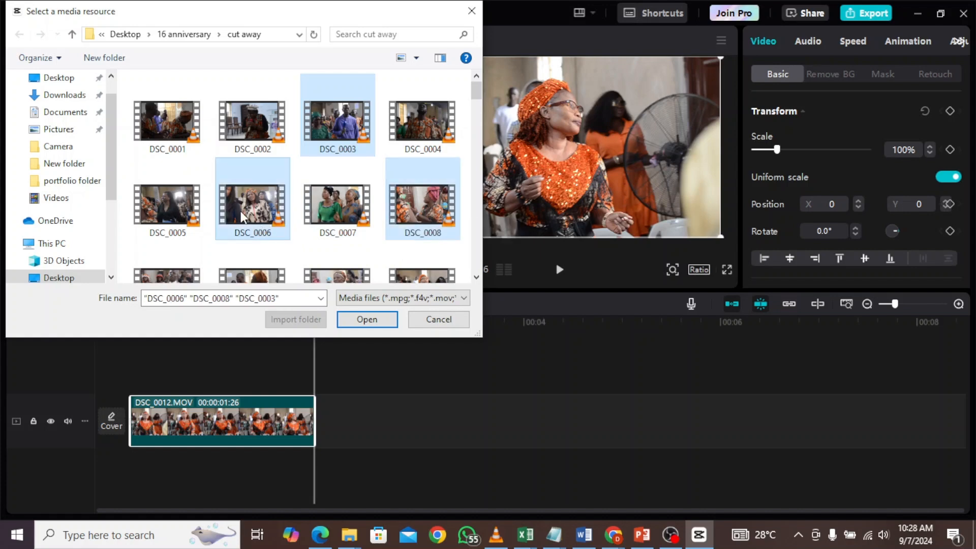
left_click(368, 320)
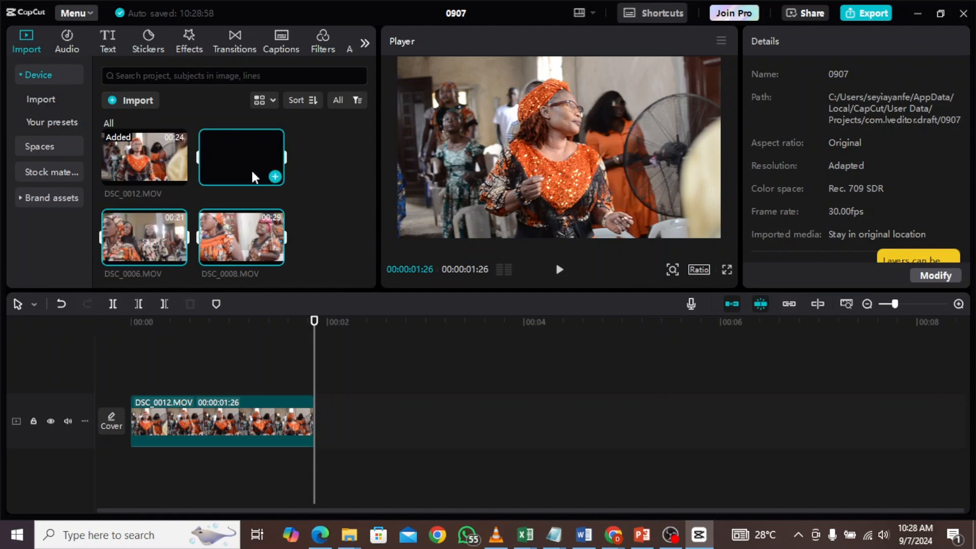
- Add DSC_0003.MOV after the first clip and cut it off at the playhead, about 2:15 on the timeline
left_click_drag(251, 168, 334, 419)
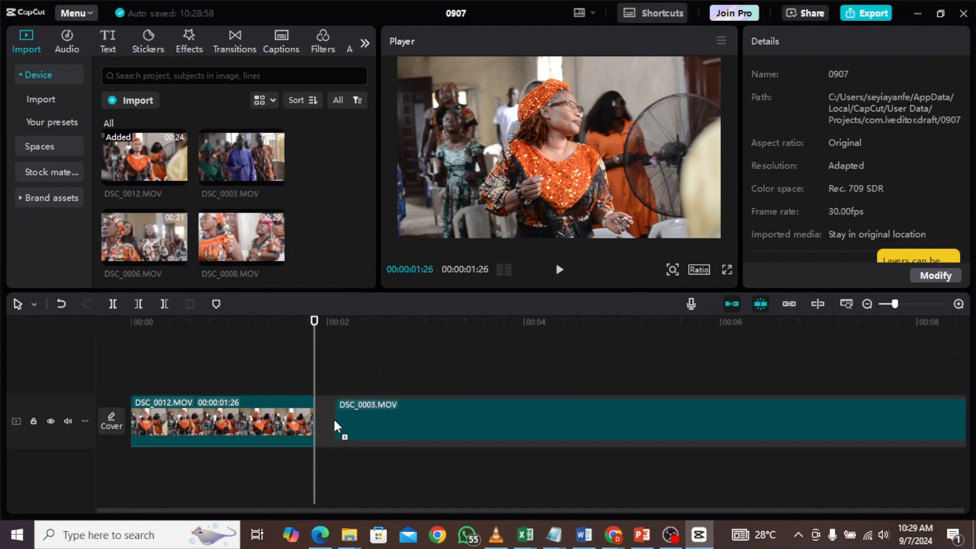
left_click(333, 417)
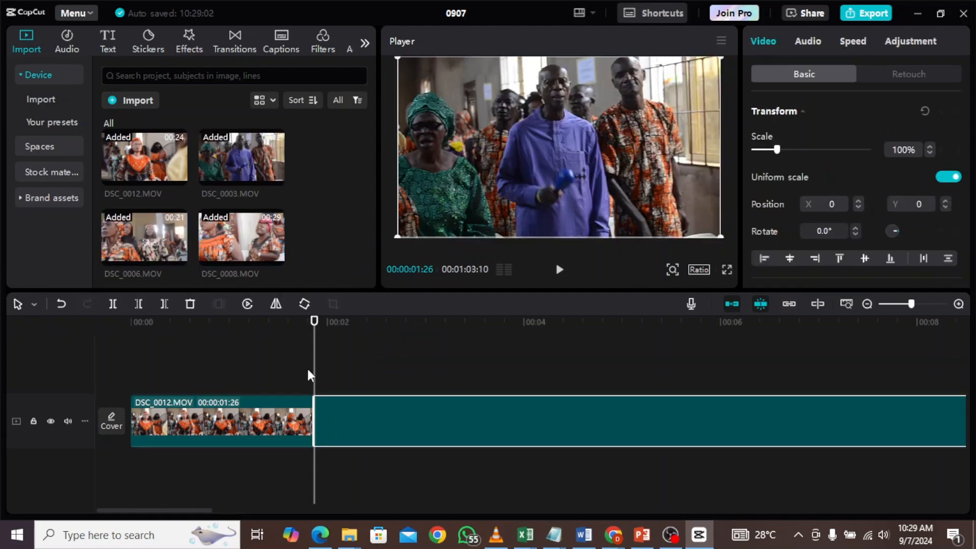
left_click(374, 386)
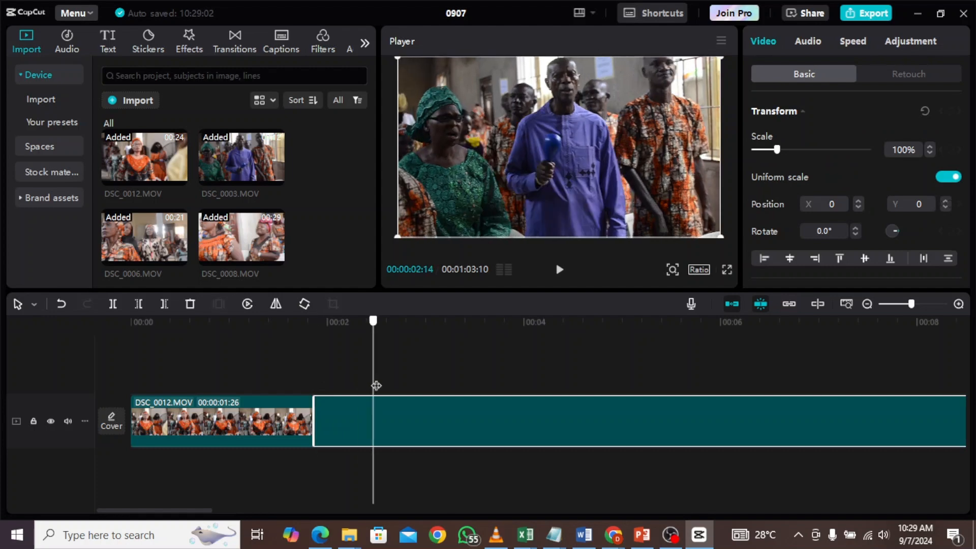
left_click(377, 386)
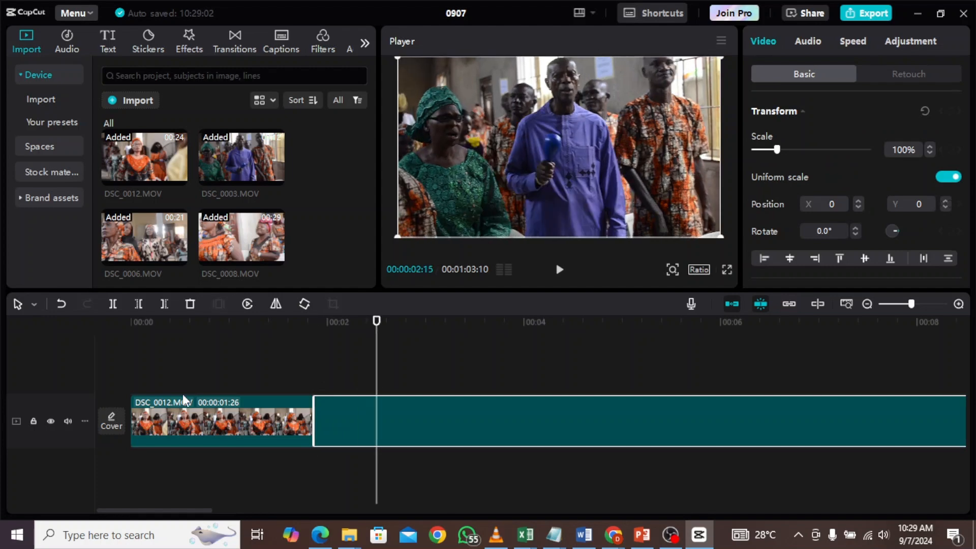
left_click(109, 309)
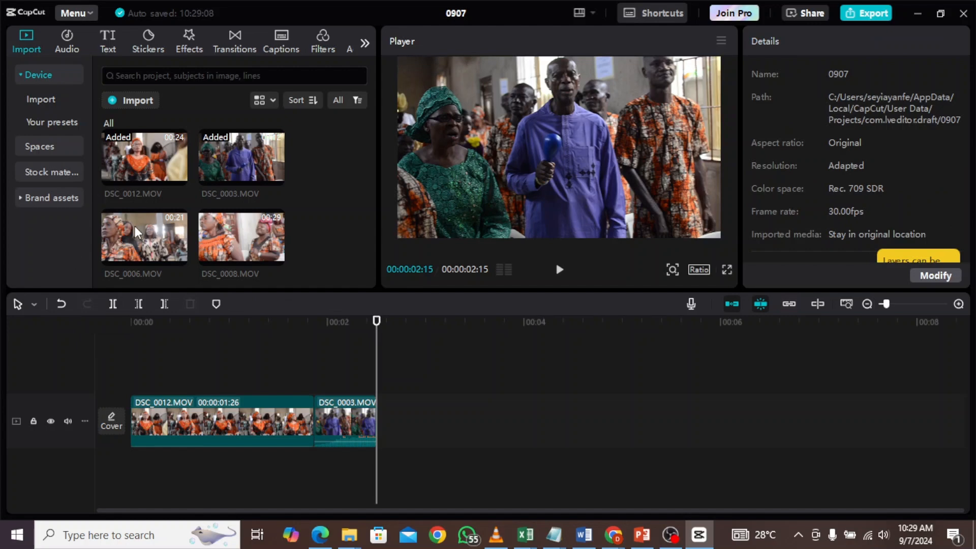
- Append DSC_0006.MOV, split it at about 3:16 and delete the remaining part
left_click_drag(136, 227, 383, 414)
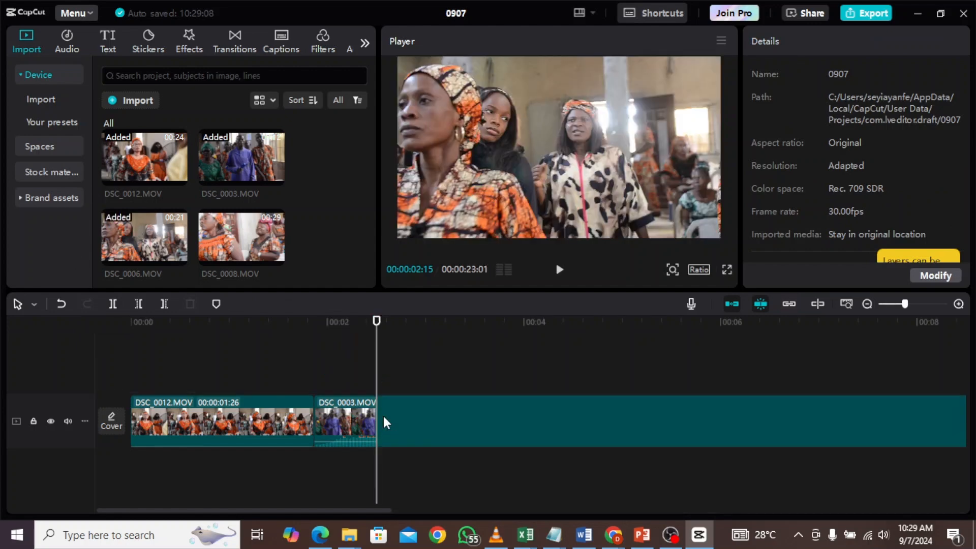
left_click_drag(376, 364, 478, 381)
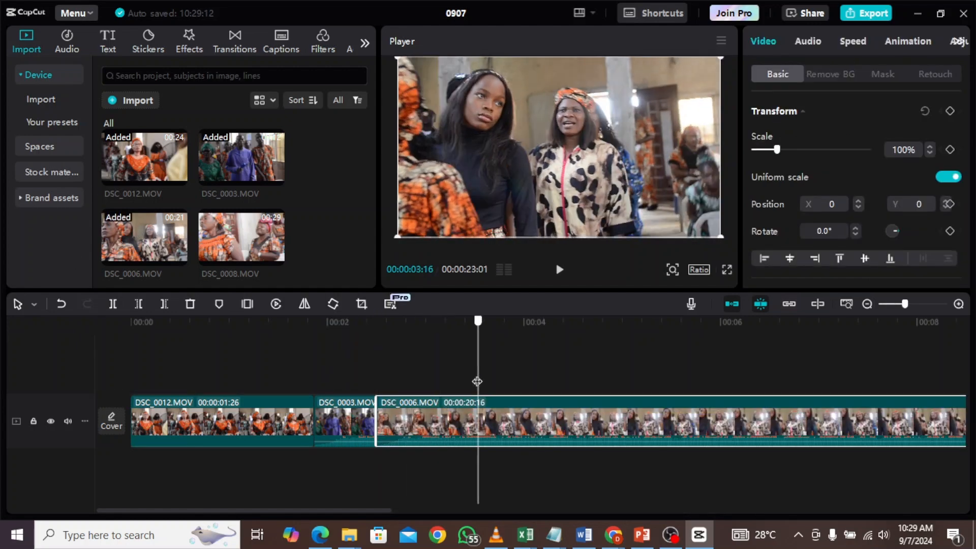
key("ctrl+b")
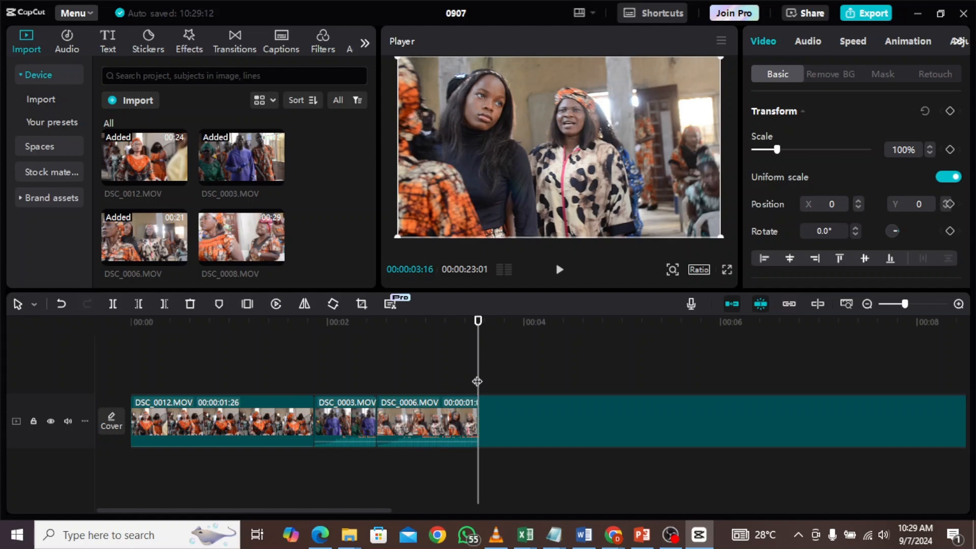
key("Delete")
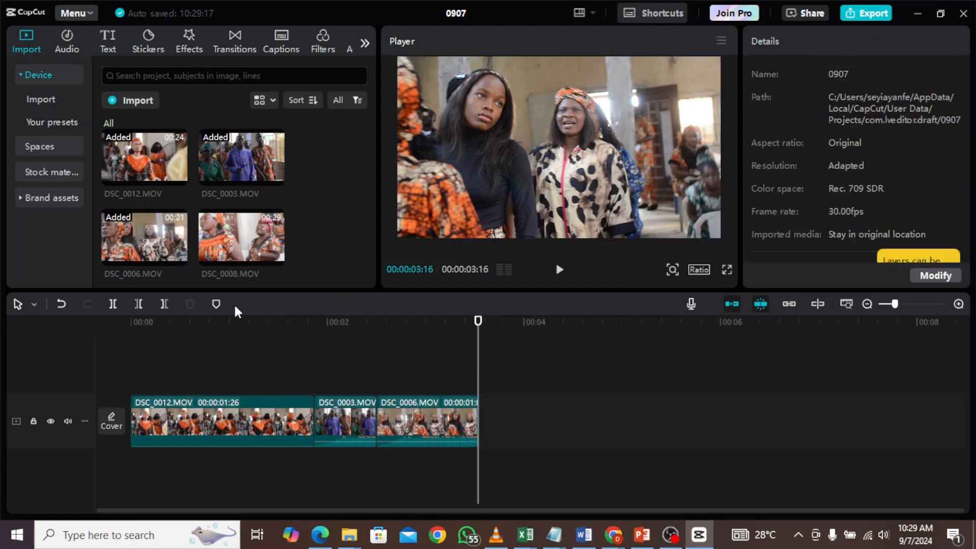
- Append DSC_0008.MOV, split it at about 4:13 and delete the remaining part
left_click_drag(234, 303, 511, 421)
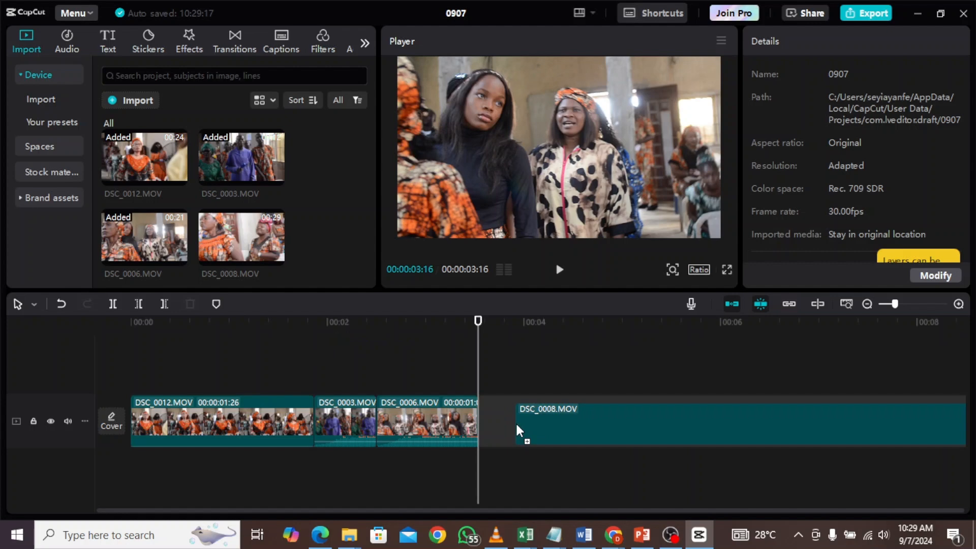
left_click_drag(516, 425, 517, 425)
left_click_drag(479, 377, 567, 398)
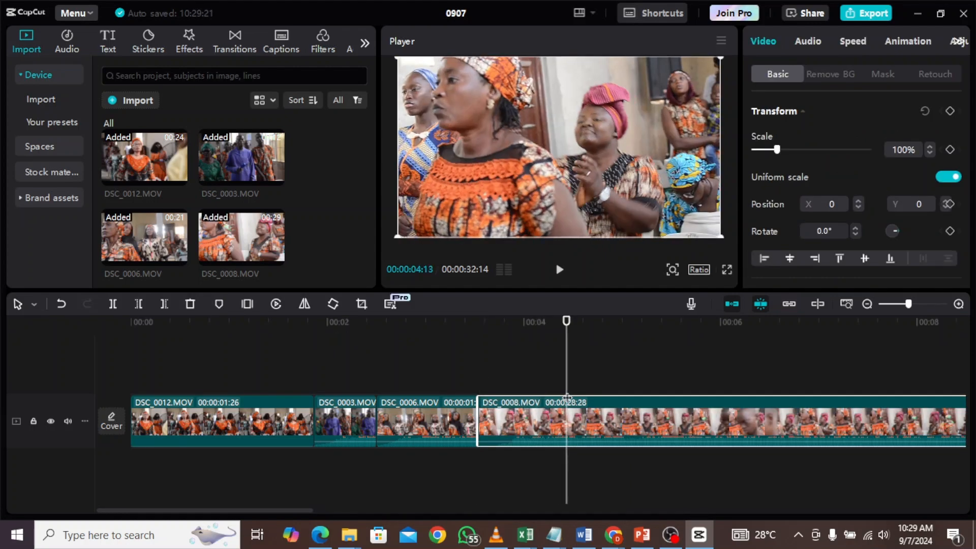
key("ctrl+b")
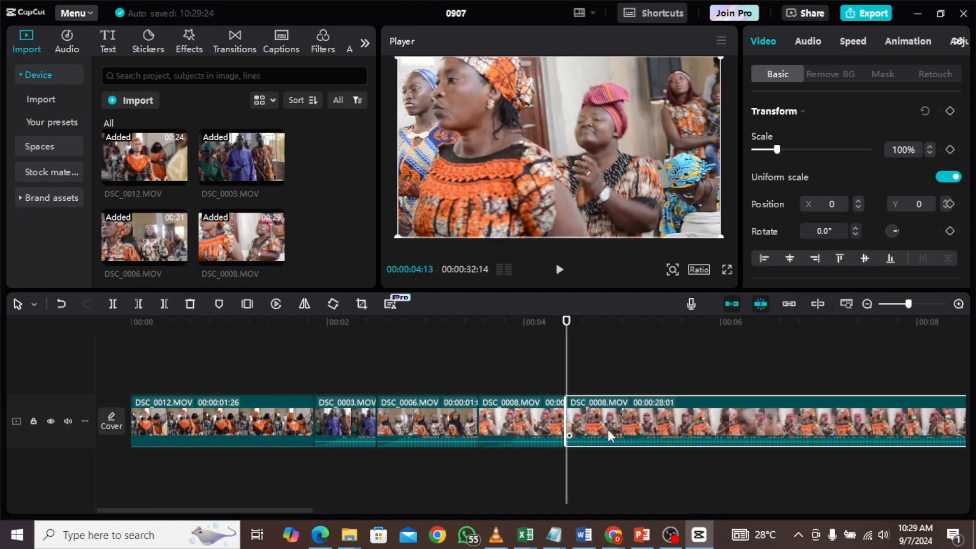
key("Delete")
- Lengthen the DSC_0003.MOV and DSC_0006.MOV clips to about 1:03 and 1:04 by extending their ends
left_click(373, 422)
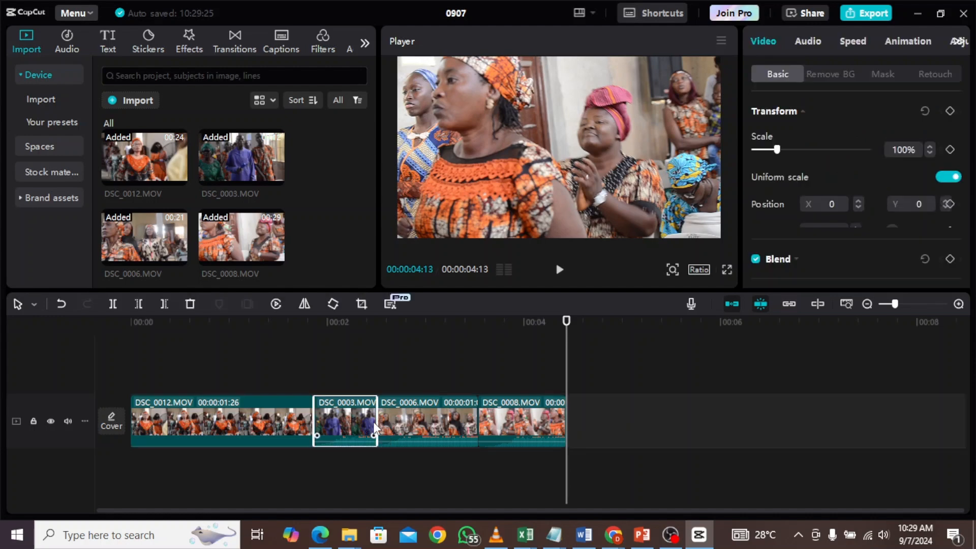
left_click_drag(373, 421, 420, 422)
left_click(487, 411)
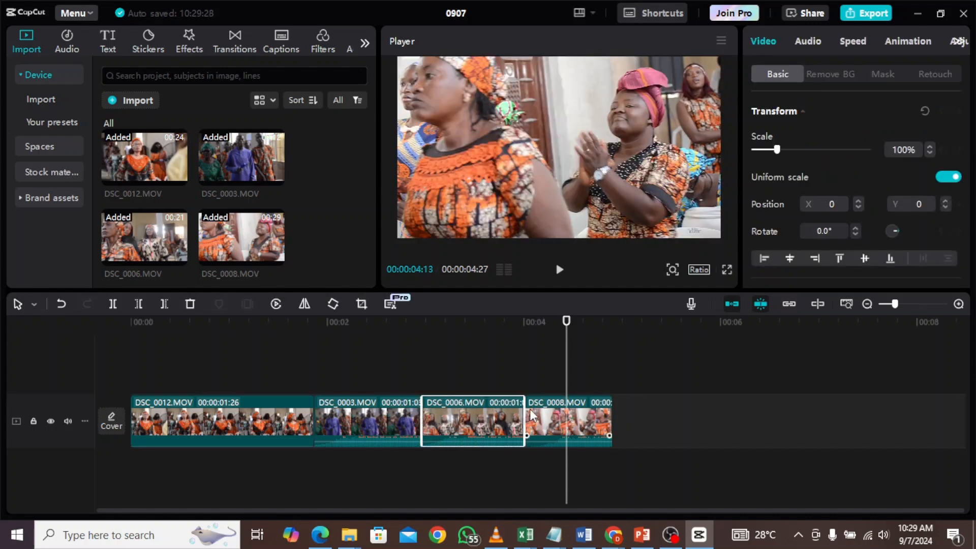
left_click_drag(525, 406, 533, 406)
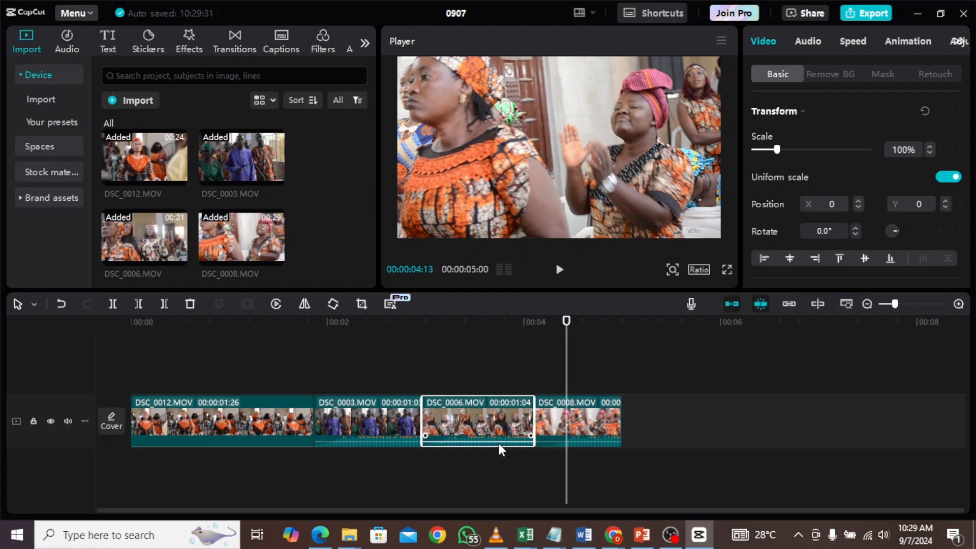
- Review the four clips on the timeline by selecting each one in turn from the start
left_click(395, 440)
left_click(578, 441)
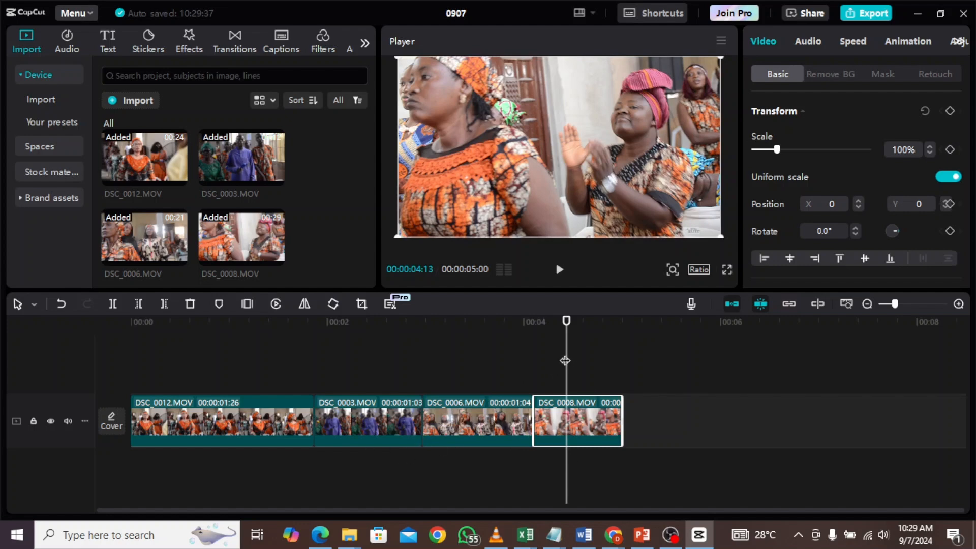
left_click_drag(535, 355, 181, 475)
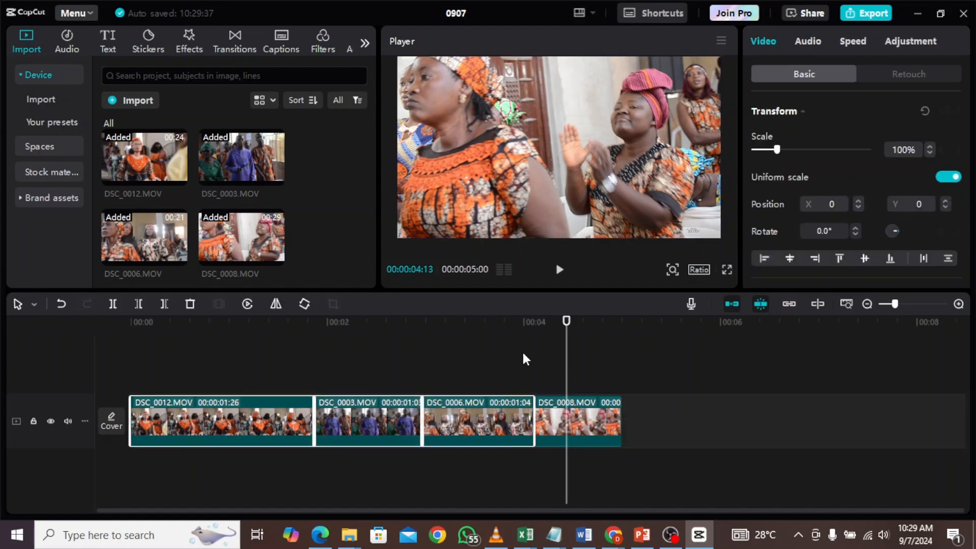
left_click(572, 362)
left_click(328, 394)
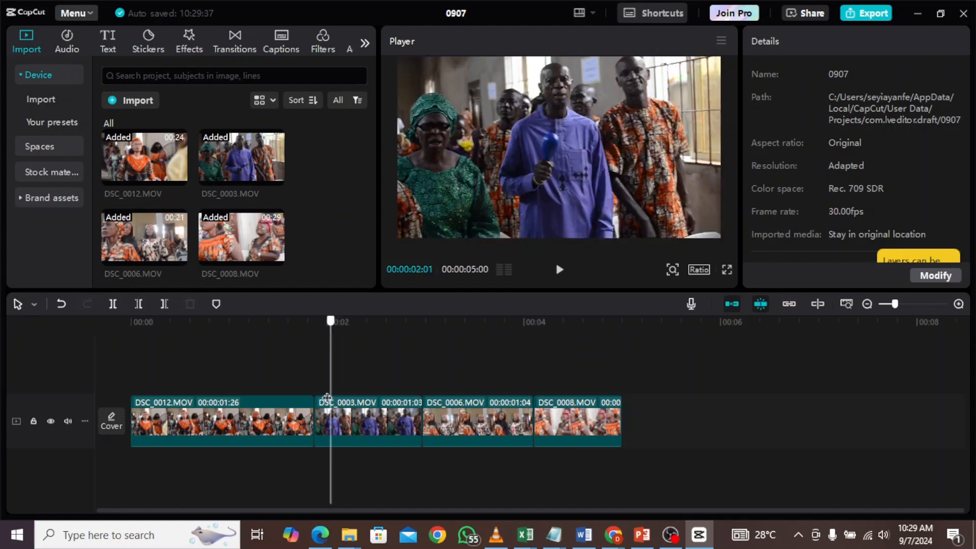
left_click_drag(327, 398, 104, 415)
left_click(219, 404)
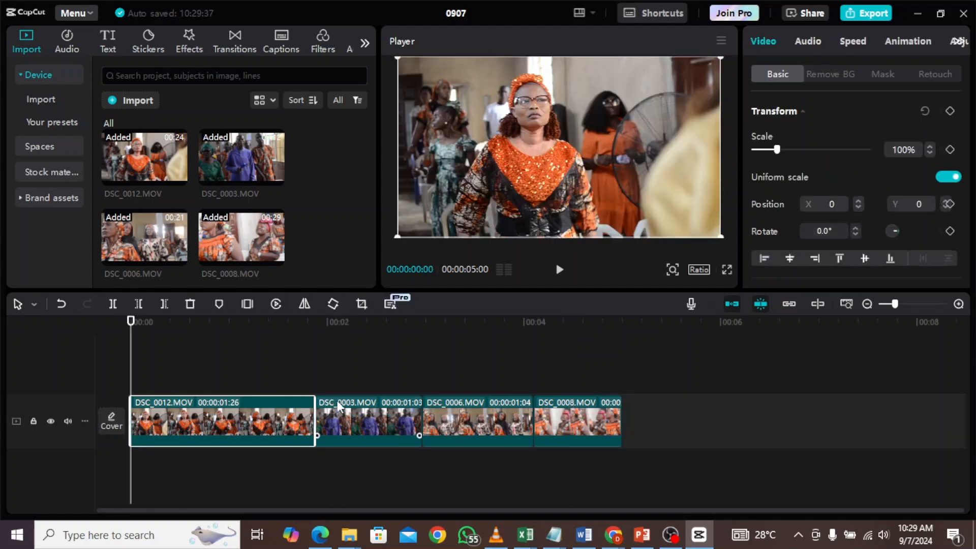
left_click(355, 416)
left_click(453, 414)
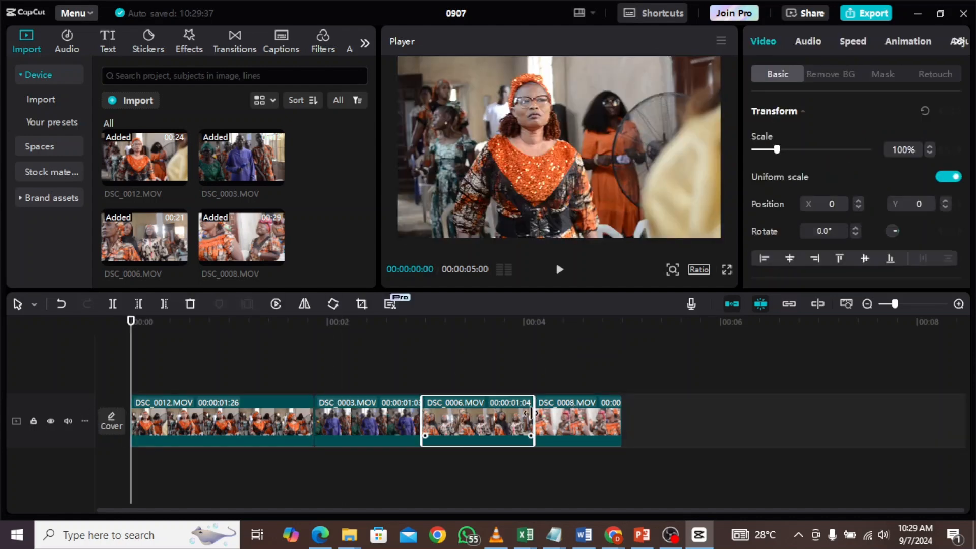
left_click(559, 410)
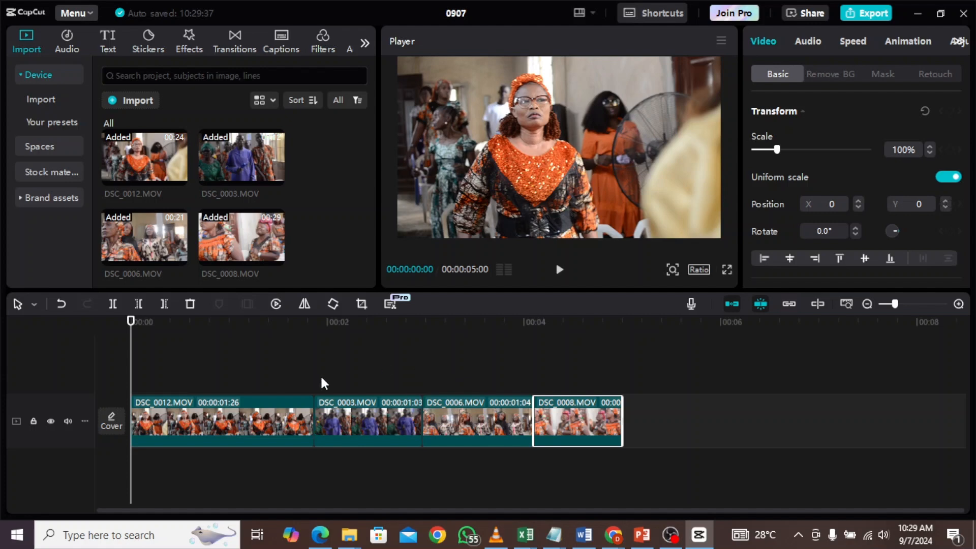
- Add the Then and Now transition between the first and second clips, allowing duplicate frames
left_click(235, 40)
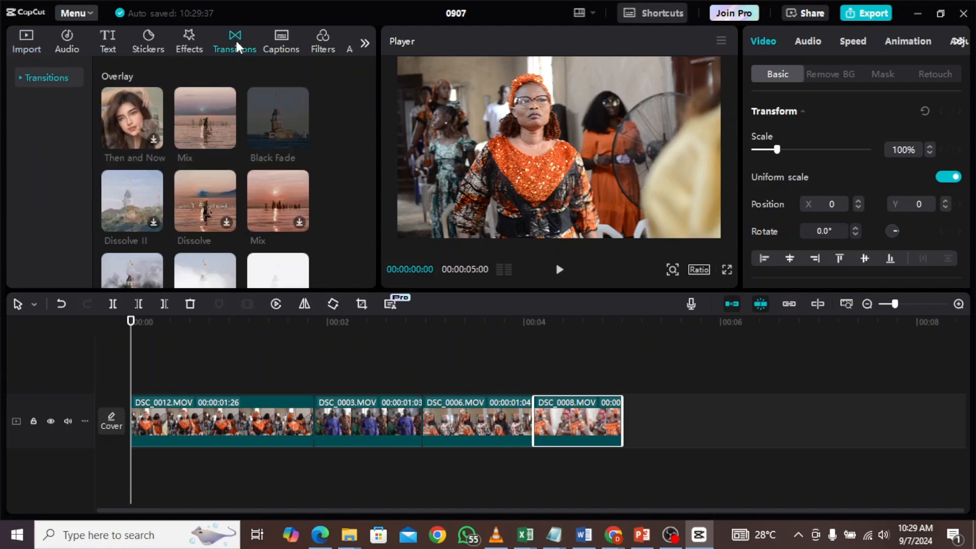
left_click(142, 120)
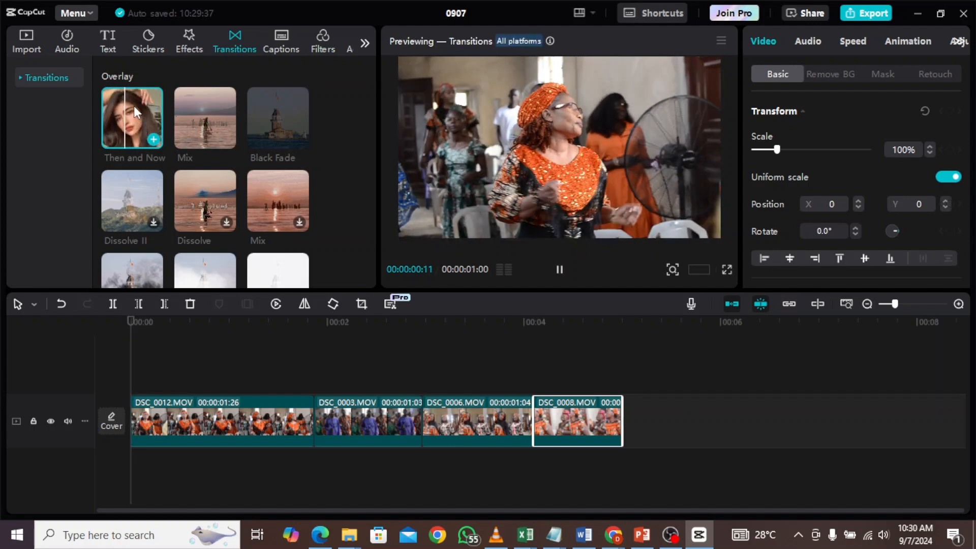
left_click_drag(127, 109, 299, 414)
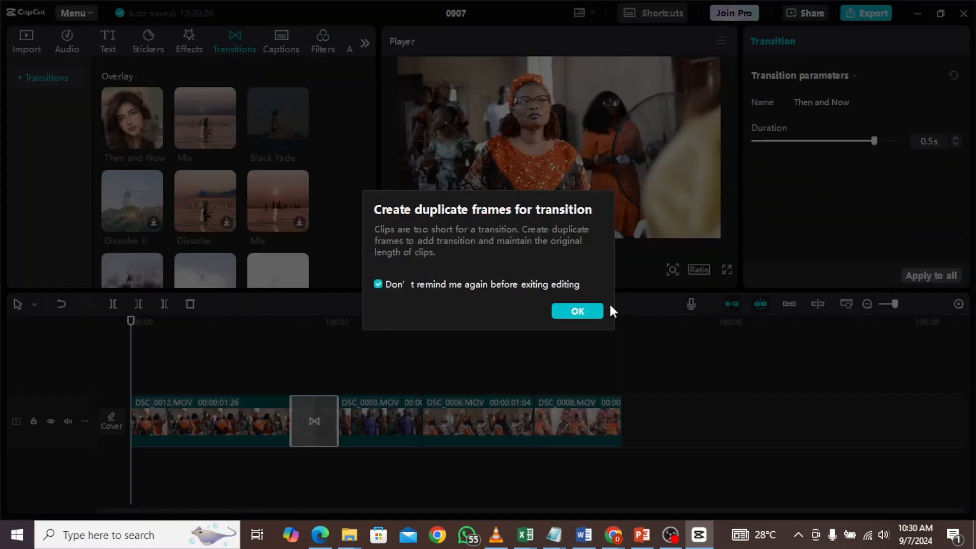
left_click(594, 311)
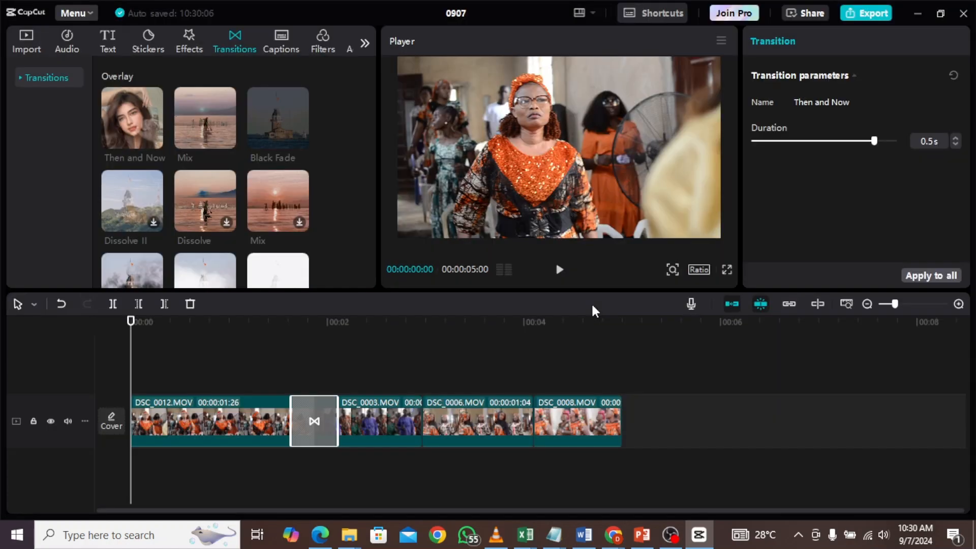
- Play the preview from just before the transition to check it
left_click(302, 370)
left_click_drag(302, 370, 217, 369)
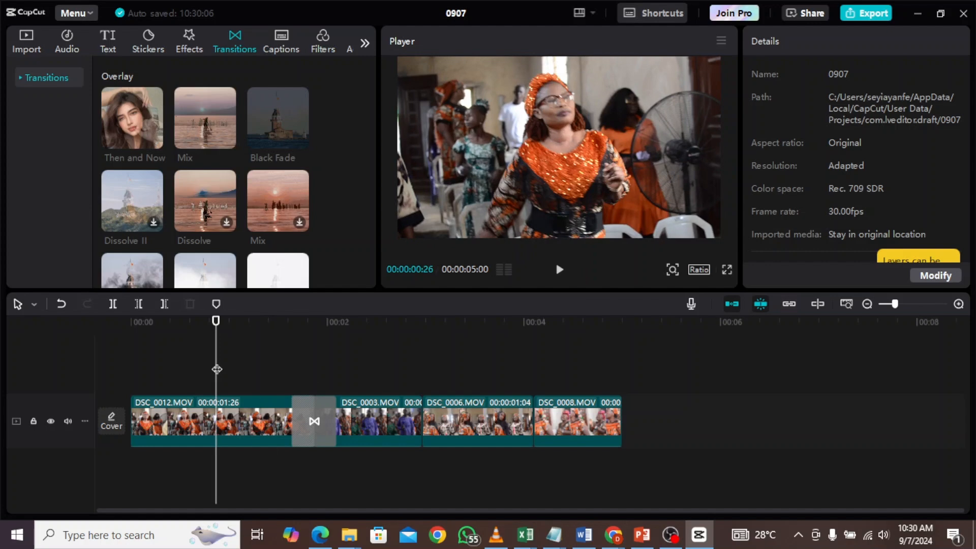
key("space")
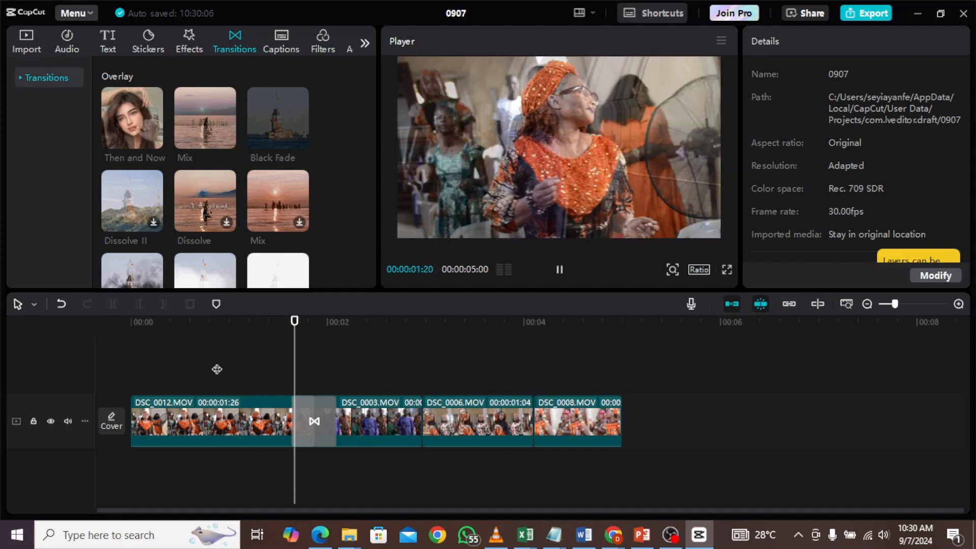
key("space")
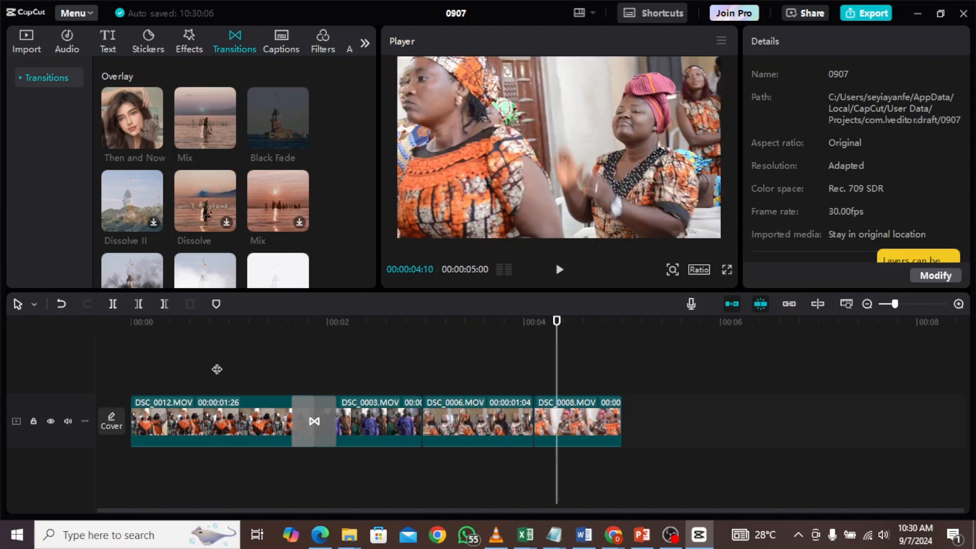
- Add the Rotate CW II transition between the second and third clips
left_click_drag(374, 105, 361, 220)
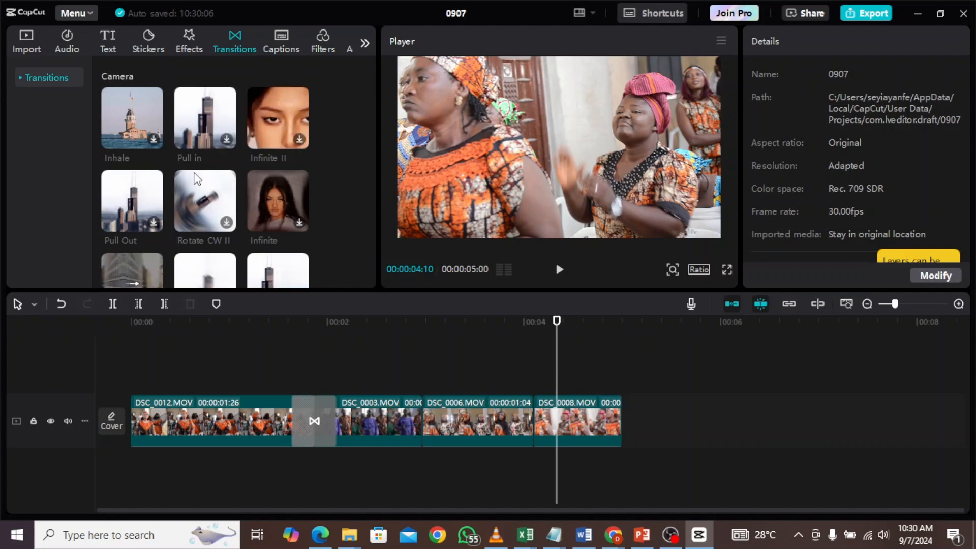
left_click(210, 203)
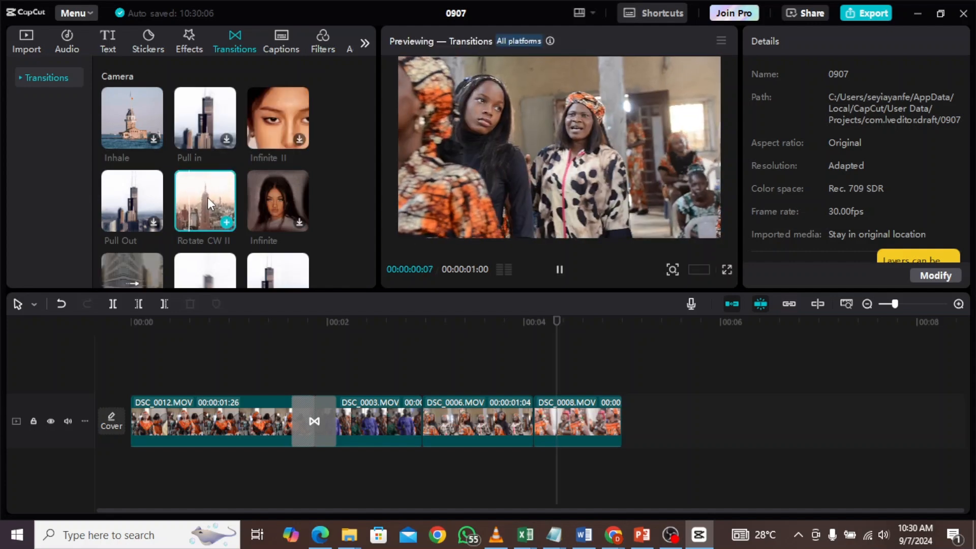
left_click_drag(208, 197, 413, 422)
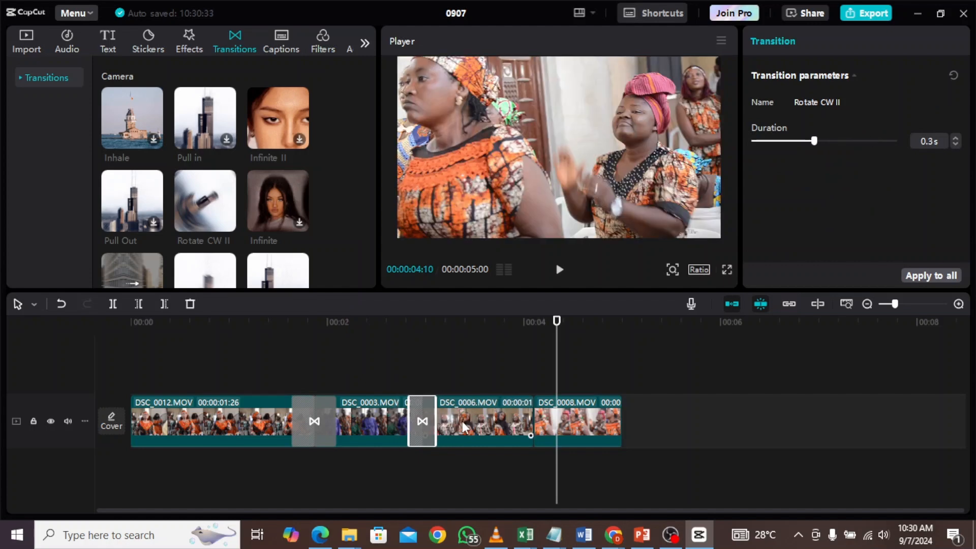
- Add the Infinite transition between the third and fourth clips
left_click(277, 199)
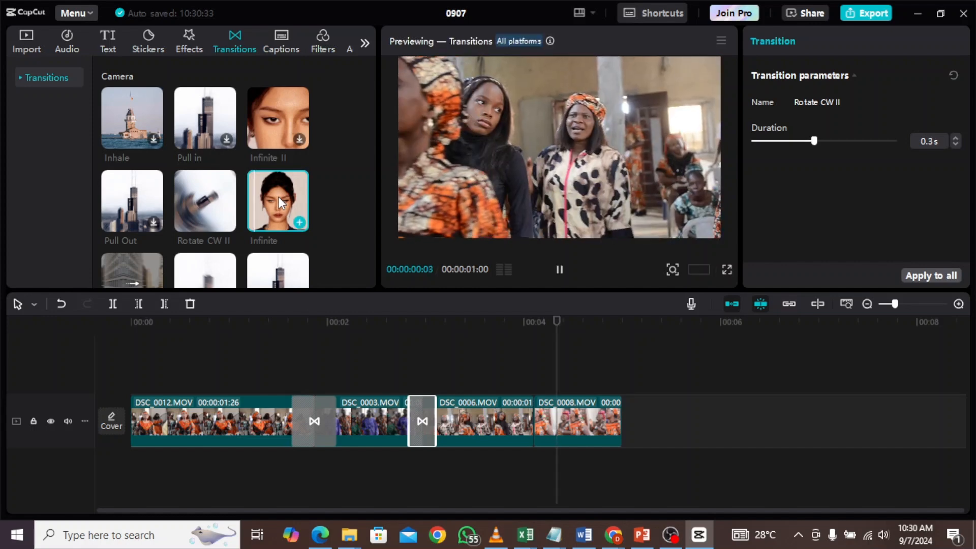
left_click_drag(283, 201, 526, 414)
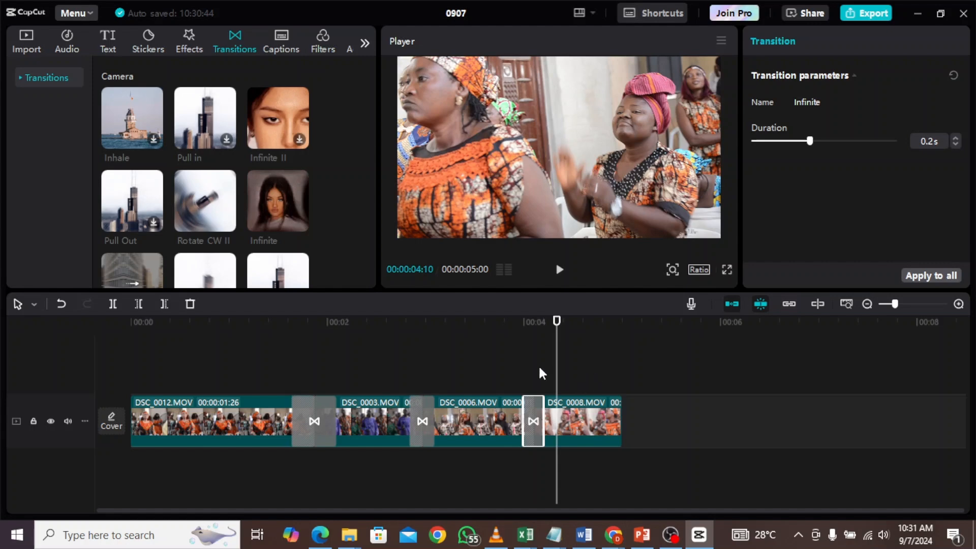
- Play the preview from near the start to review the transitions
left_click_drag(559, 374, 305, 411)
left_click(311, 409)
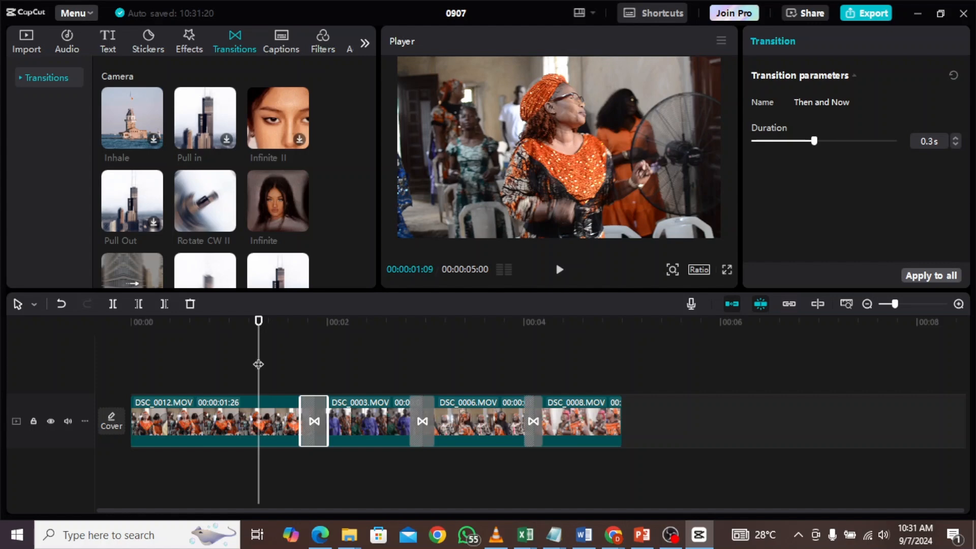
left_click_drag(257, 364, 189, 364)
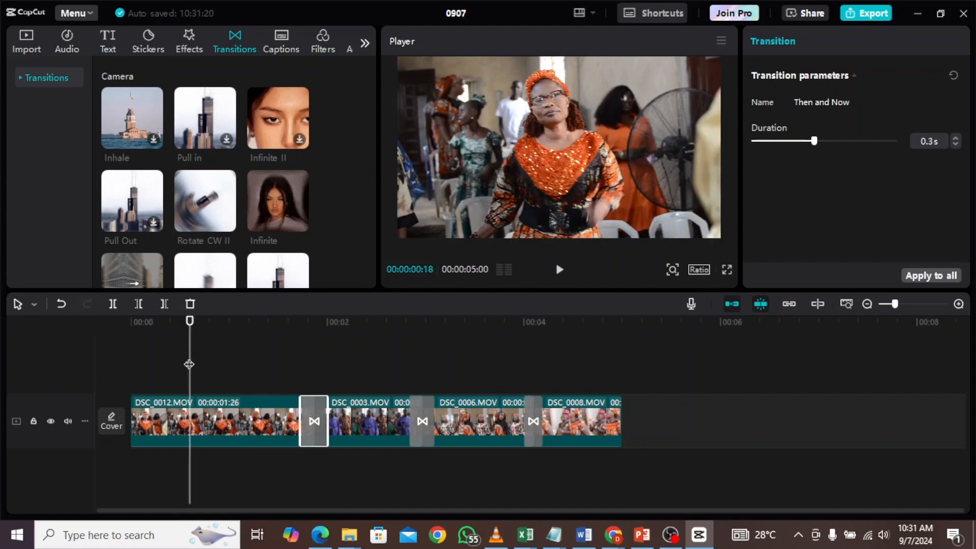
key("space")
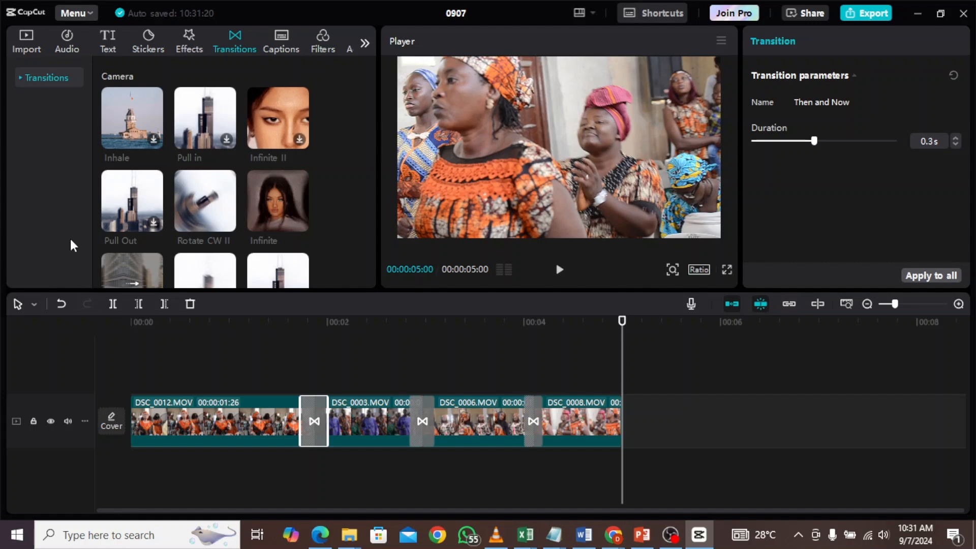
- Add the Nature filter at the start of the timeline above the first clip
left_click(283, 45)
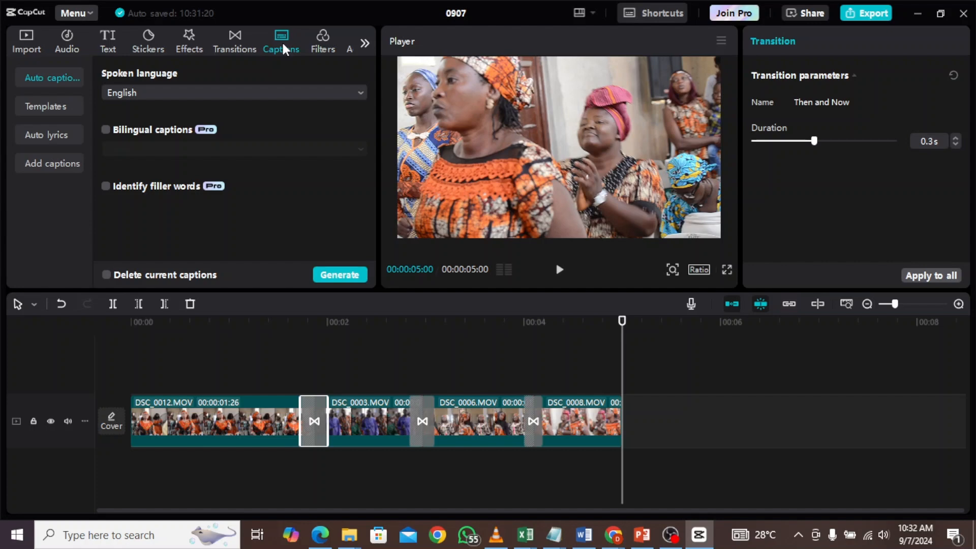
left_click(321, 48)
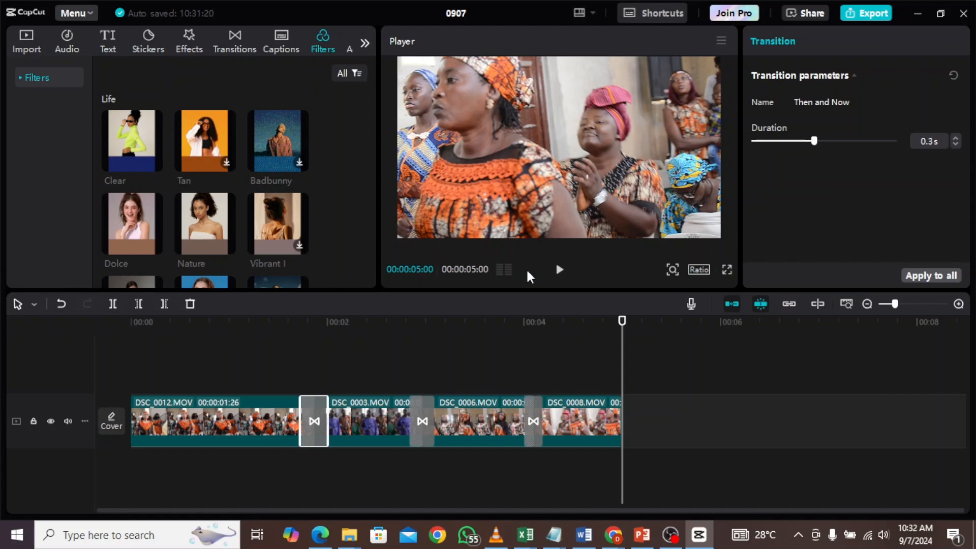
left_click_drag(618, 364, 0, 458)
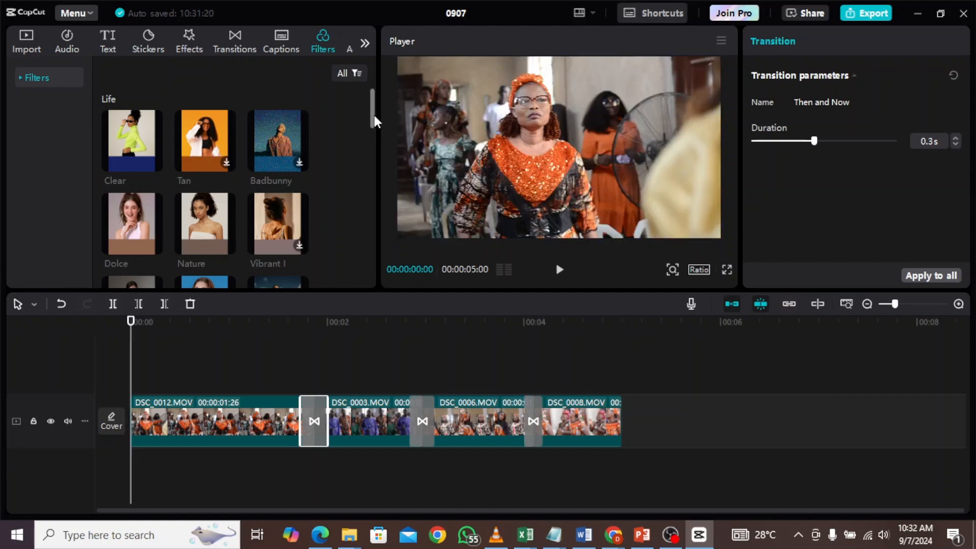
scroll(374, 118, "down", 2)
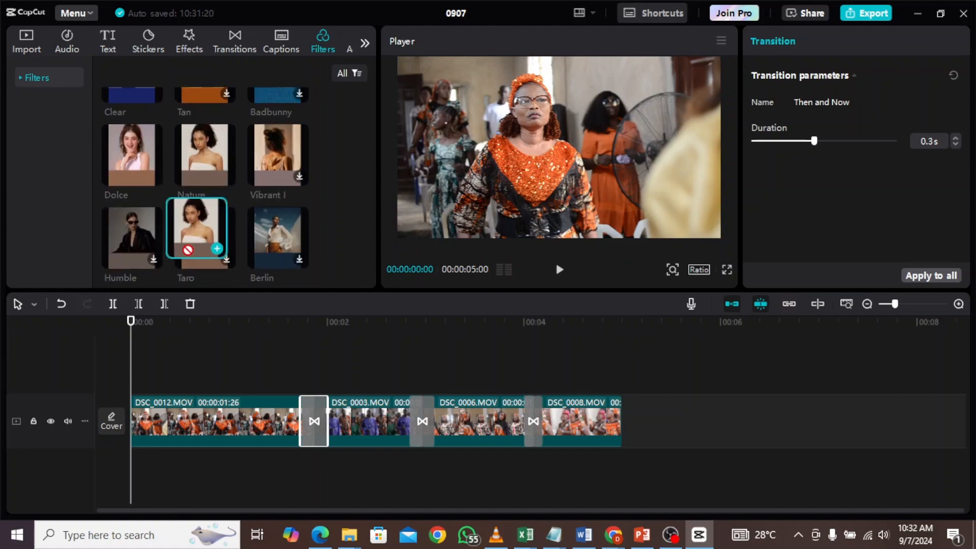
left_click_drag(203, 234, 129, 374)
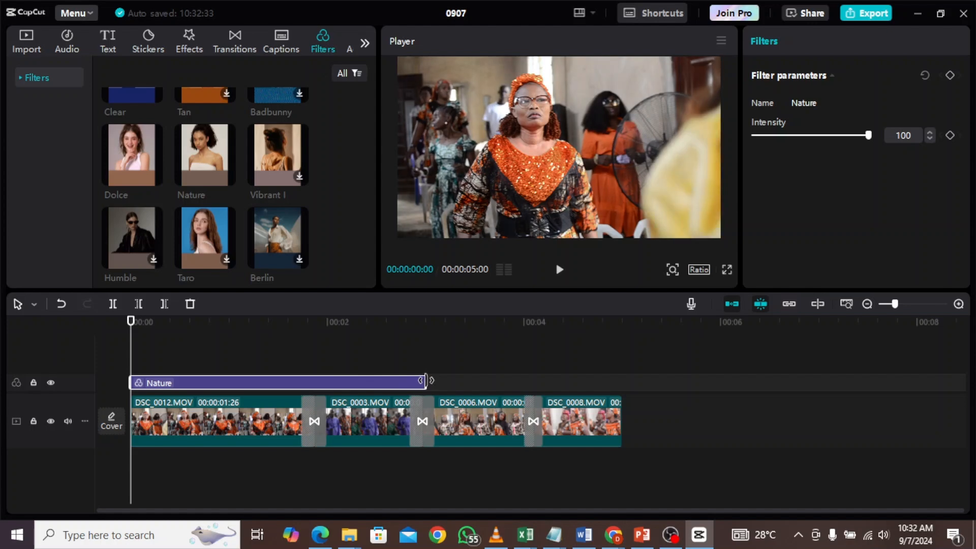
- Shorten the Nature filter to end at about 0:00:25
left_click_drag(134, 350, 213, 356)
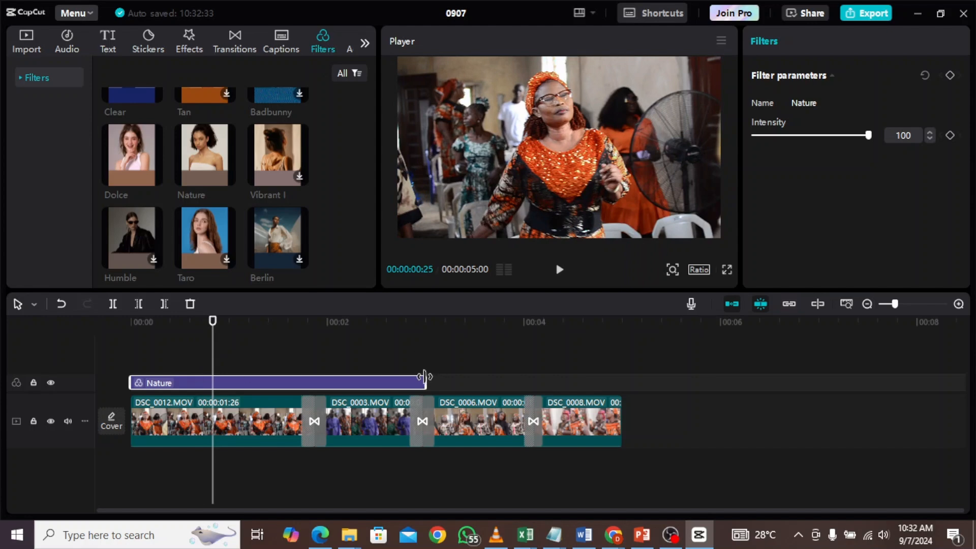
left_click_drag(425, 380, 212, 392)
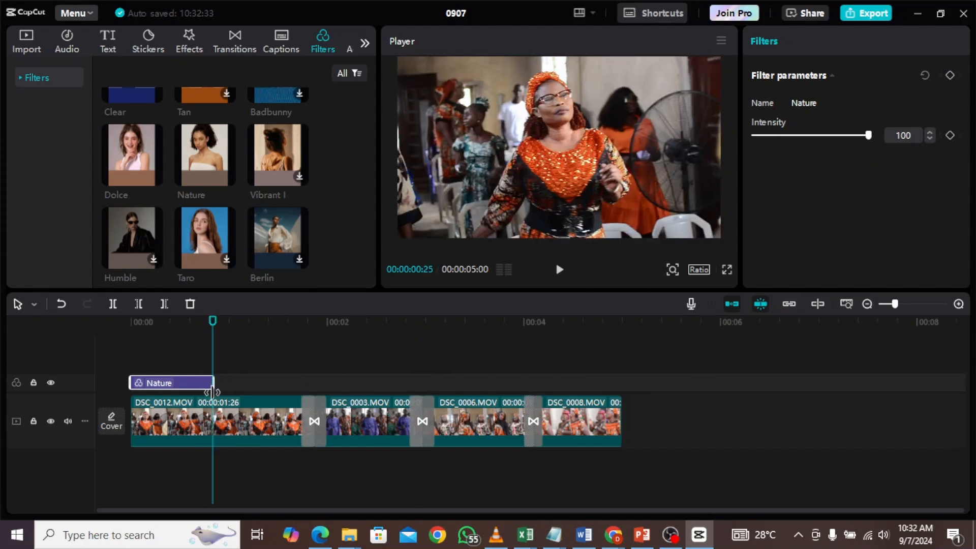
- Play the preview from about 0:00:13 to check the Nature filter
left_click_drag(212, 356, 173, 385)
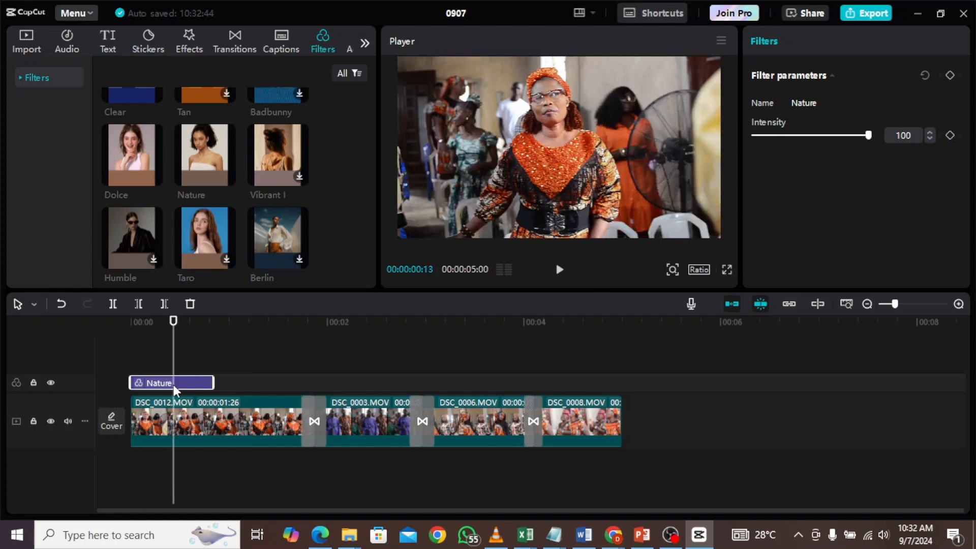
key("space")
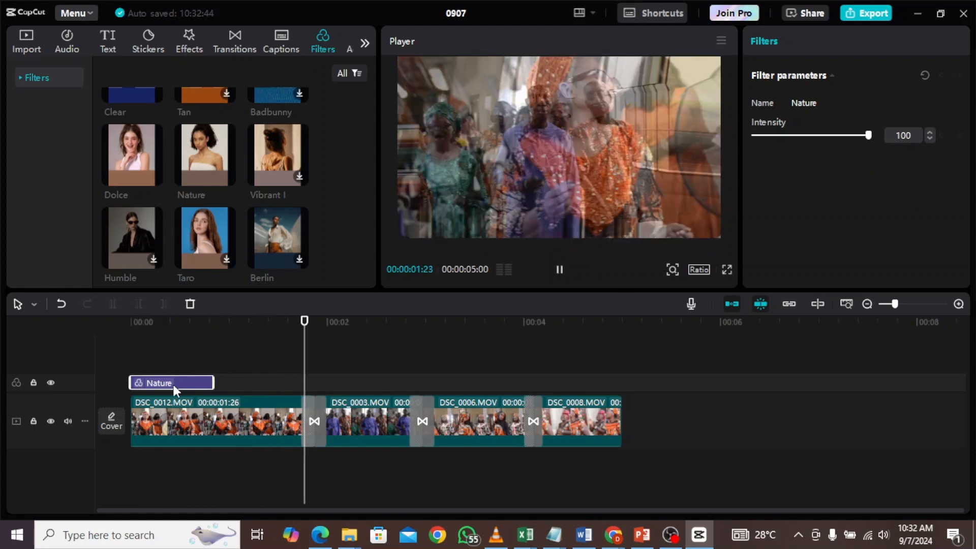
key("space")
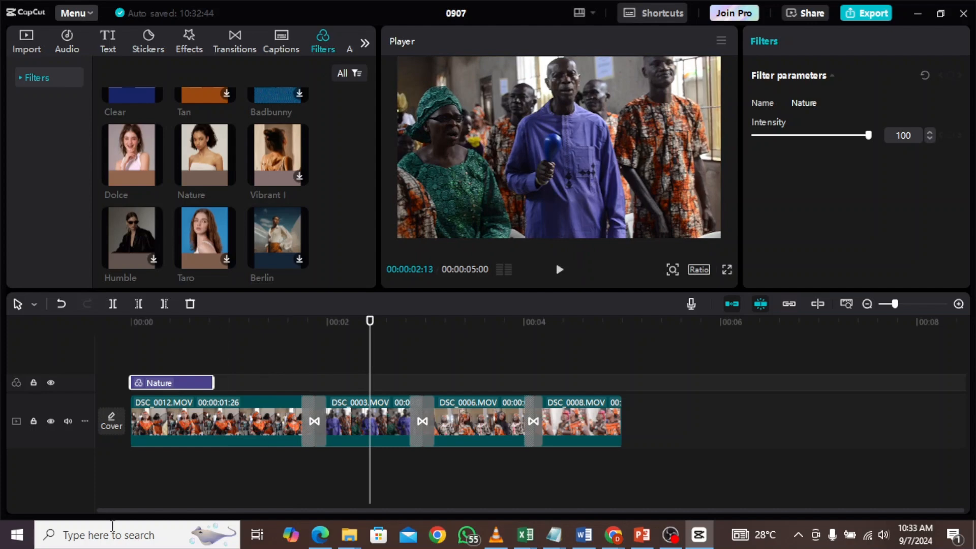
- Add the Dolce filter on a new track starting at the beginning of the timeline
mouse_move(127, 162)
left_click_drag(127, 162, 129, 356)
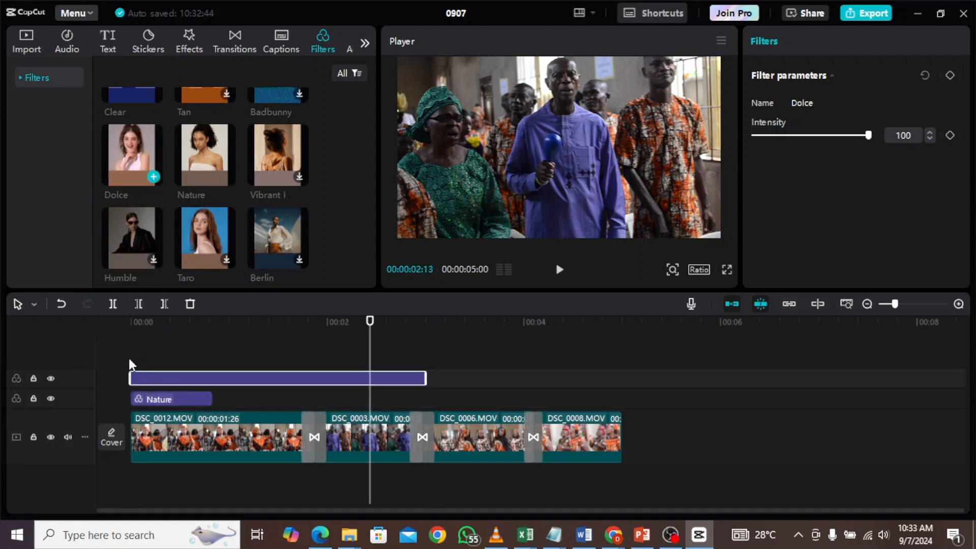
left_click(207, 351)
left_click_drag(201, 360, 314, 381)
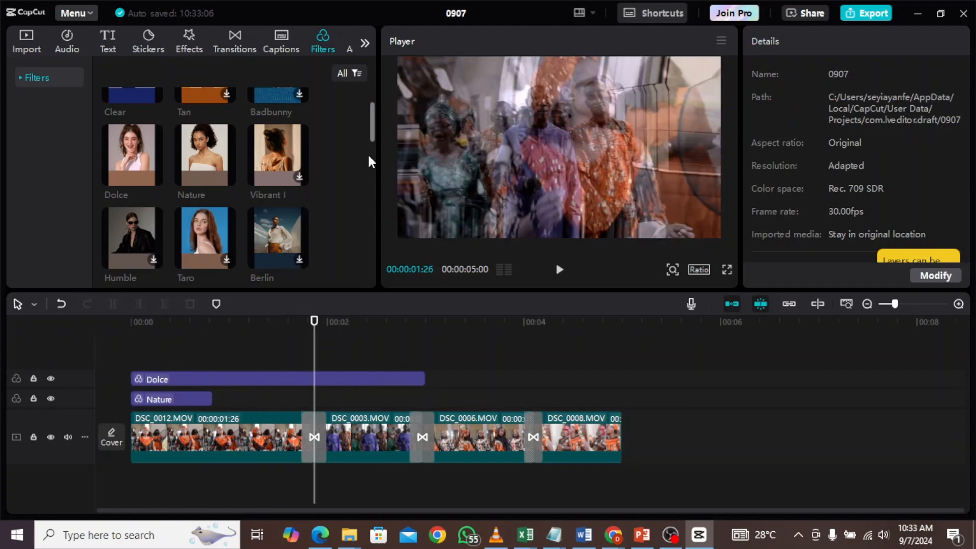
- Add the Tan filter on the Nature filter's track starting at about 0:01:11
left_click_drag(374, 138, 375, 124)
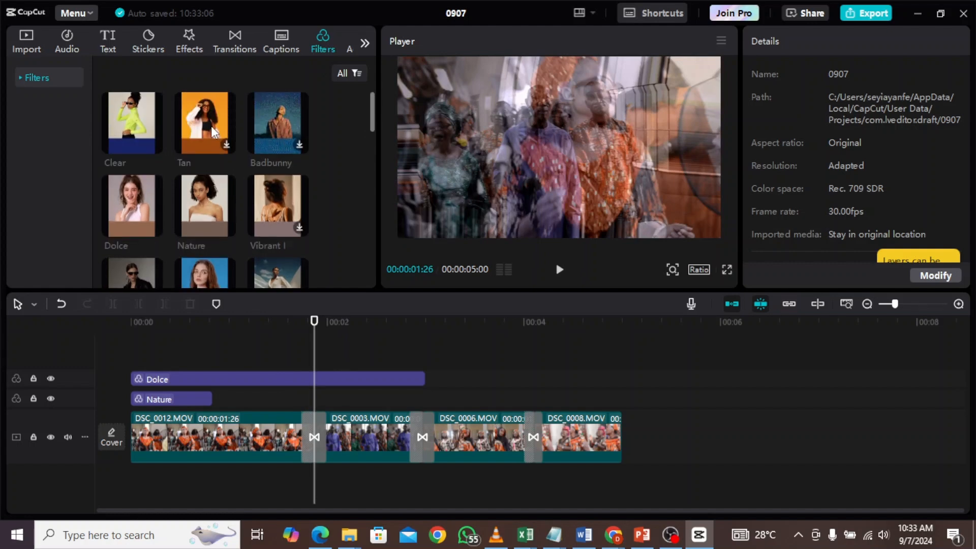
left_click(187, 146)
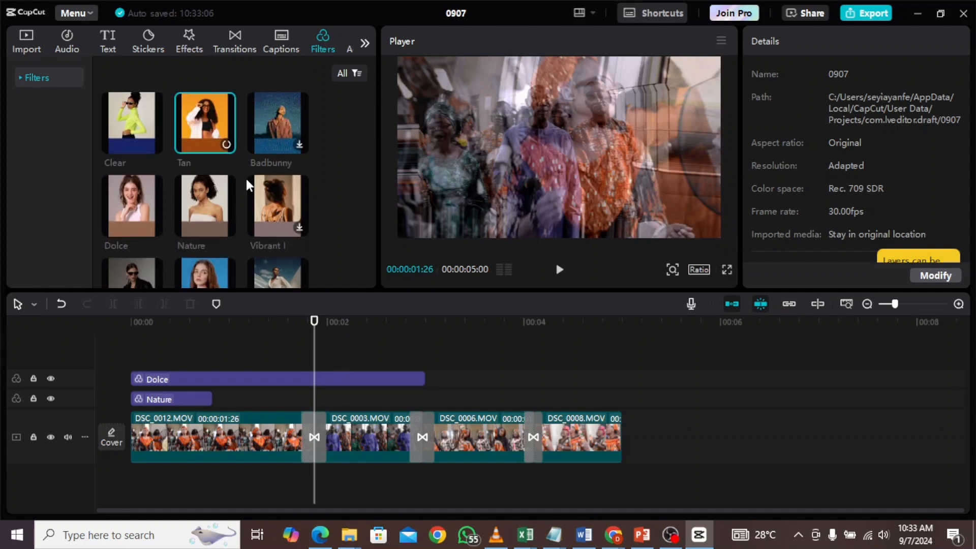
left_click_drag(205, 122, 267, 402)
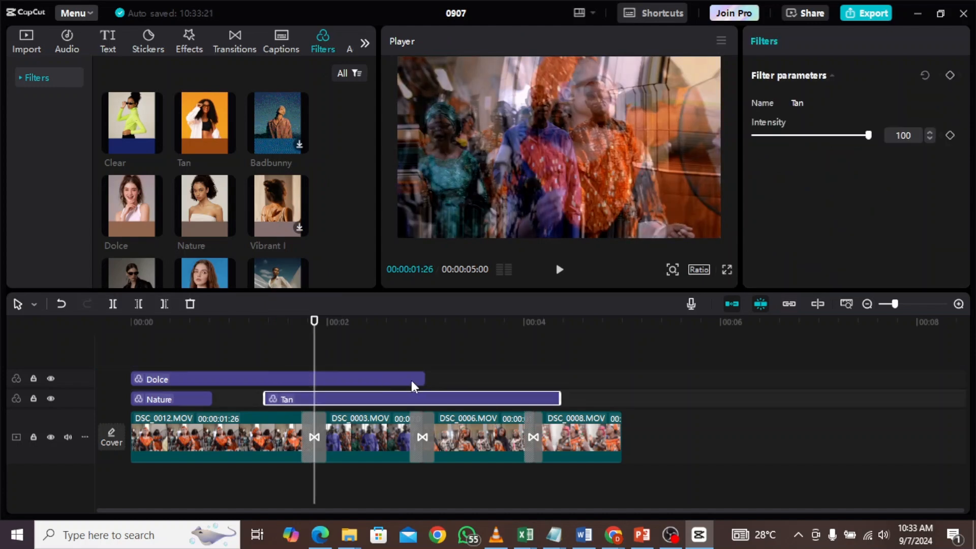
- Shorten the Dolce filter to end at about 0:01:03 and extend the Tan filter's start to about 0:01:06
left_click_drag(420, 379, 291, 382)
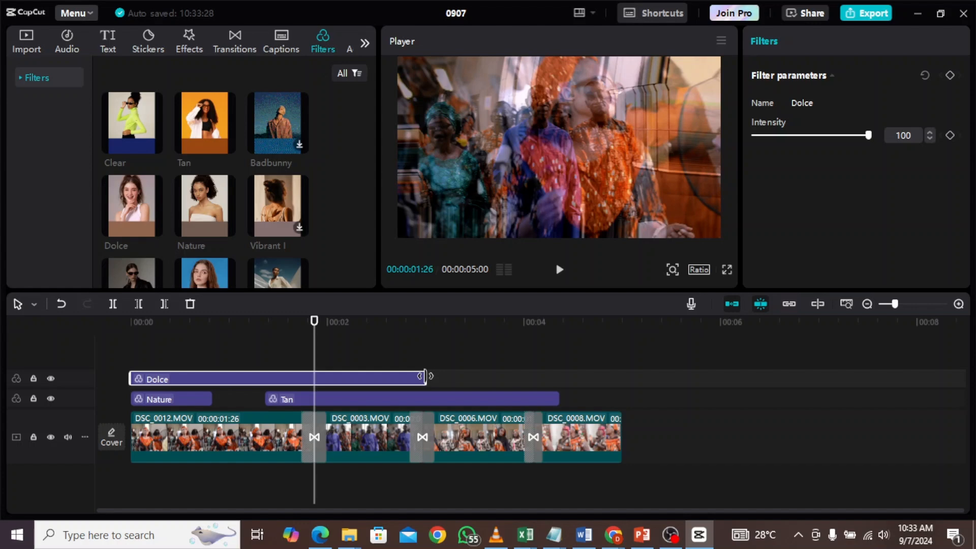
left_click_drag(426, 376, 239, 378)
left_click_drag(284, 401, 266, 401)
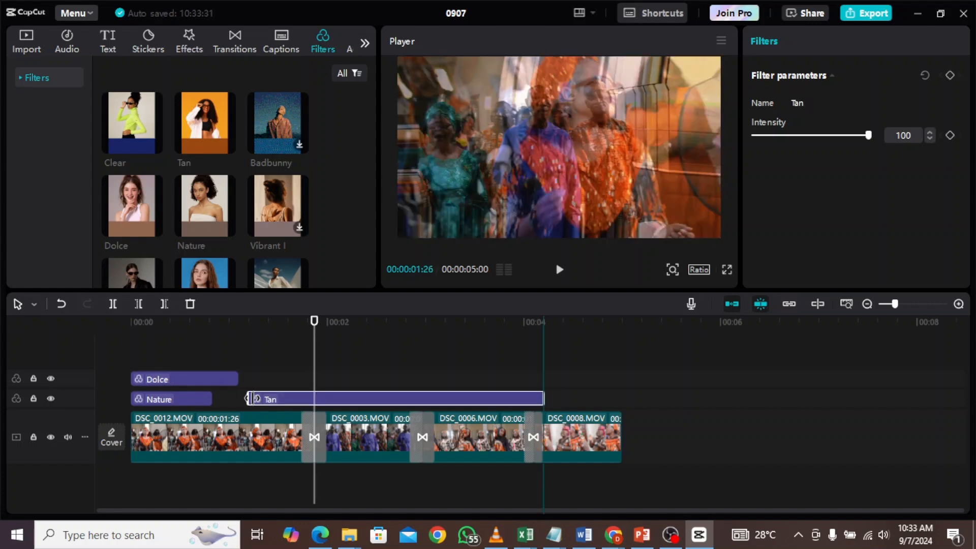
- Play back the timeline from several points to review the filters
left_click(193, 367)
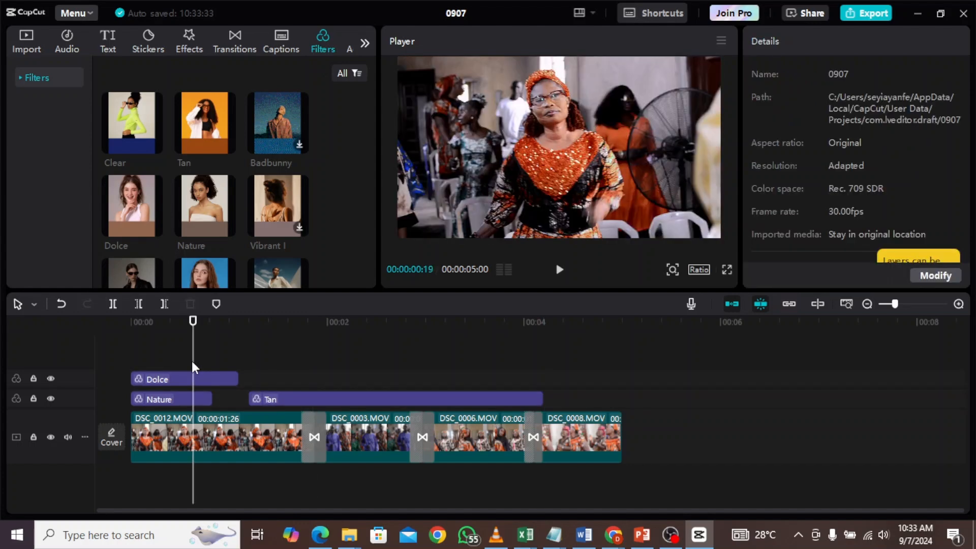
key("space")
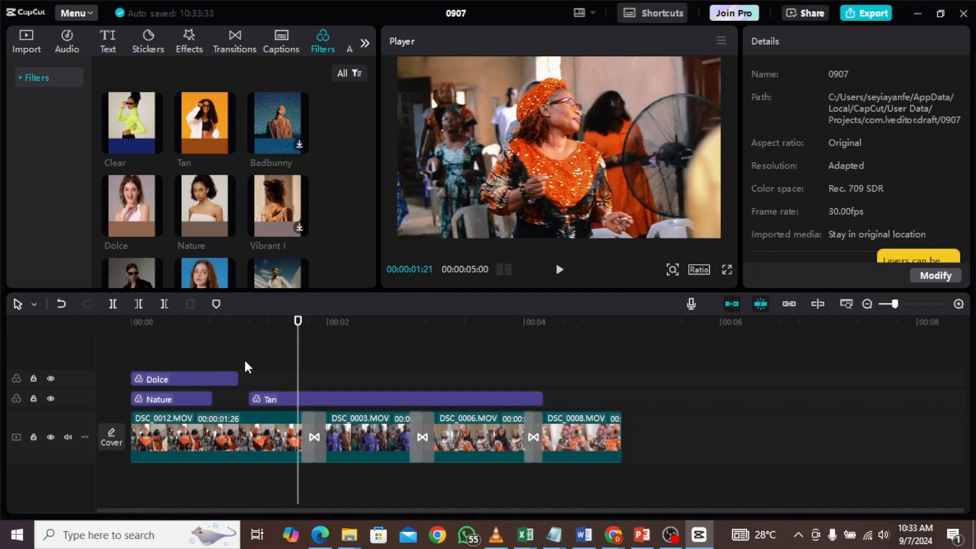
left_click(255, 375)
left_click(302, 374)
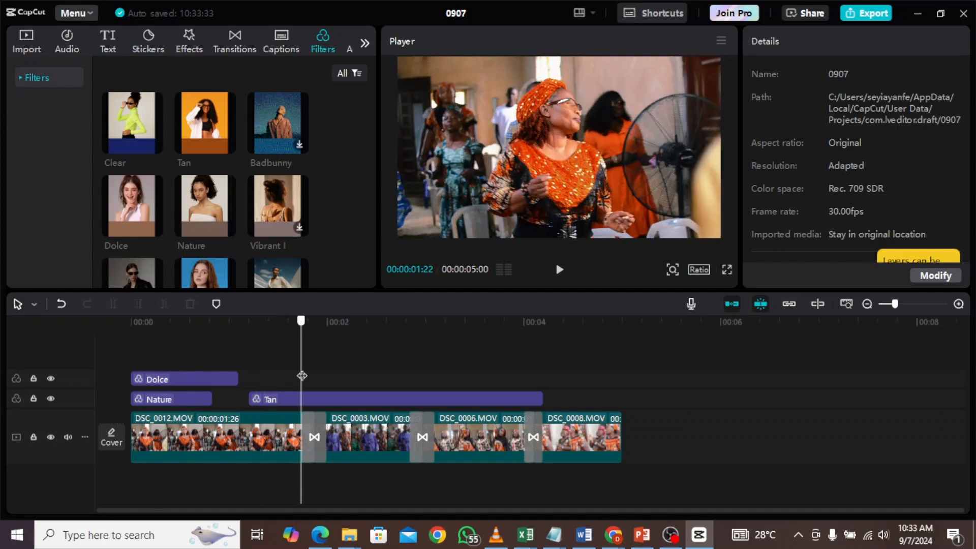
left_click(486, 355)
left_click(610, 341)
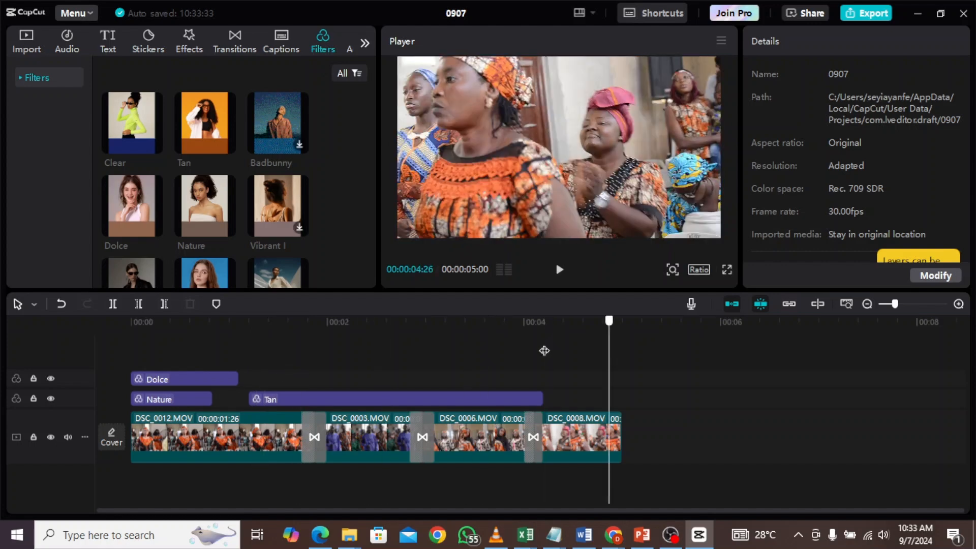
left_click(484, 350)
left_click(501, 358)
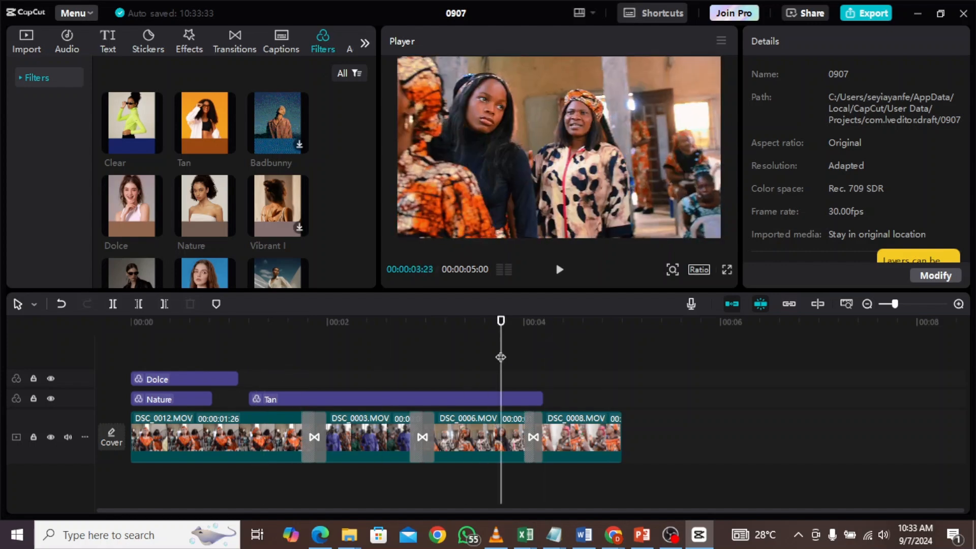
key("space")
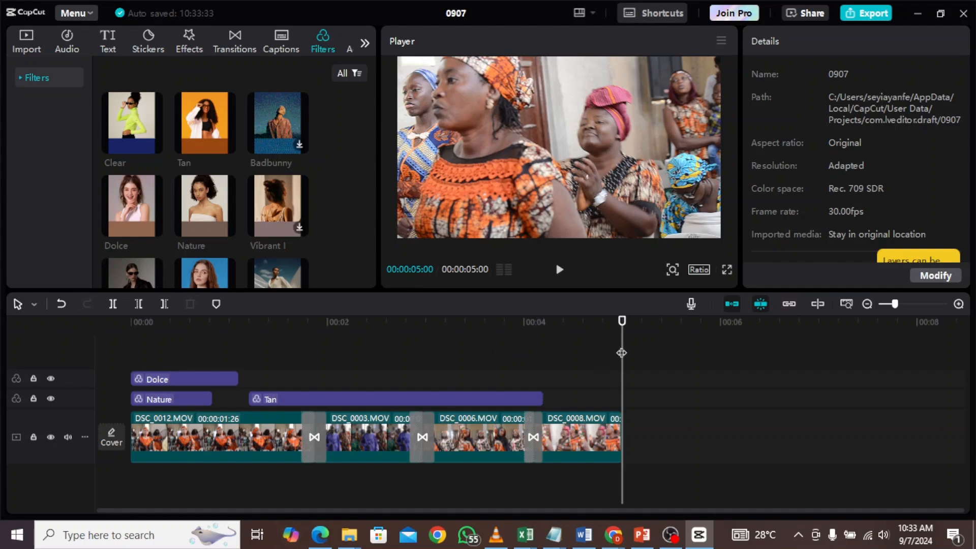
left_click_drag(621, 352, 0, 543)
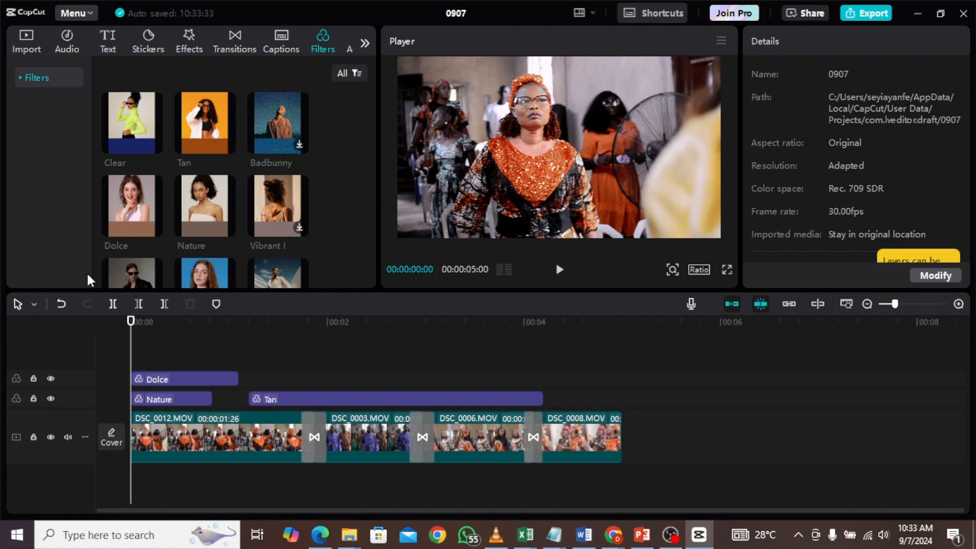
left_click_drag(372, 114, 362, 203)
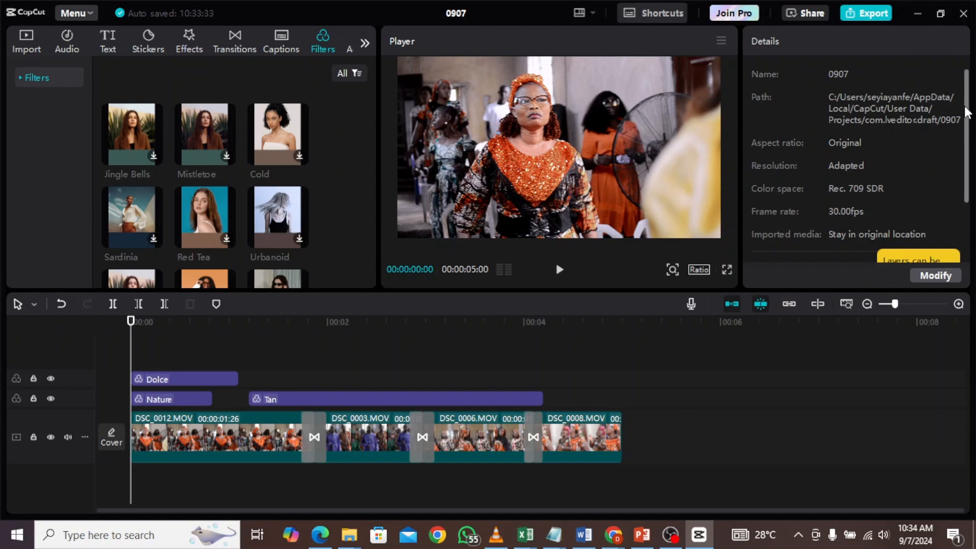
mouse_move(968, 112)
left_mouse_down()
mouse_move(972, 181)
mouse_move(971, 100)
left_mouse_up()
left_click(109, 41)
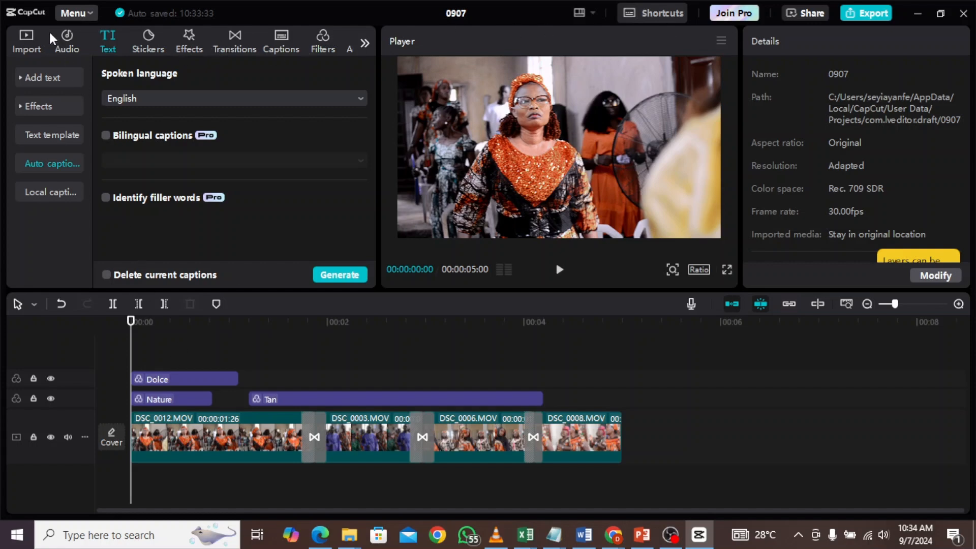
left_click(188, 43)
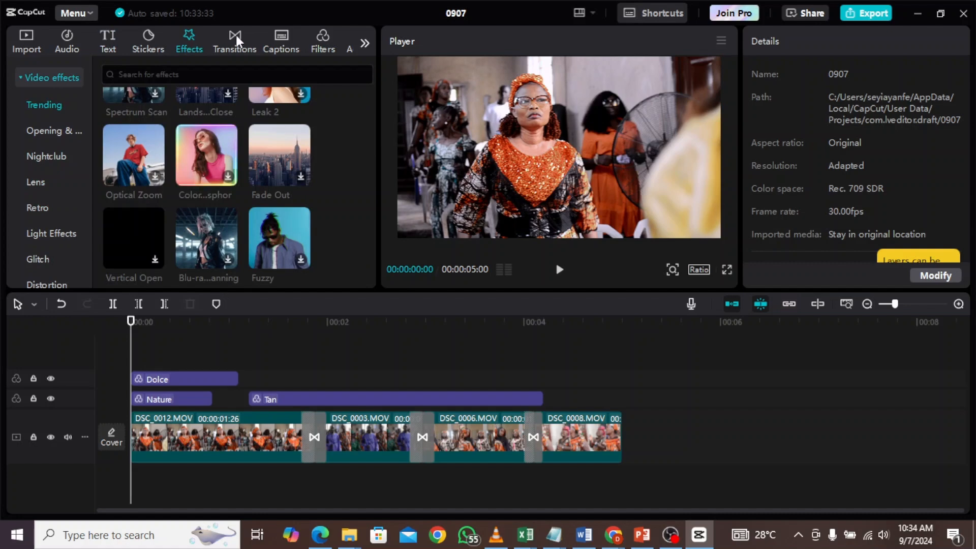
left_click(108, 45)
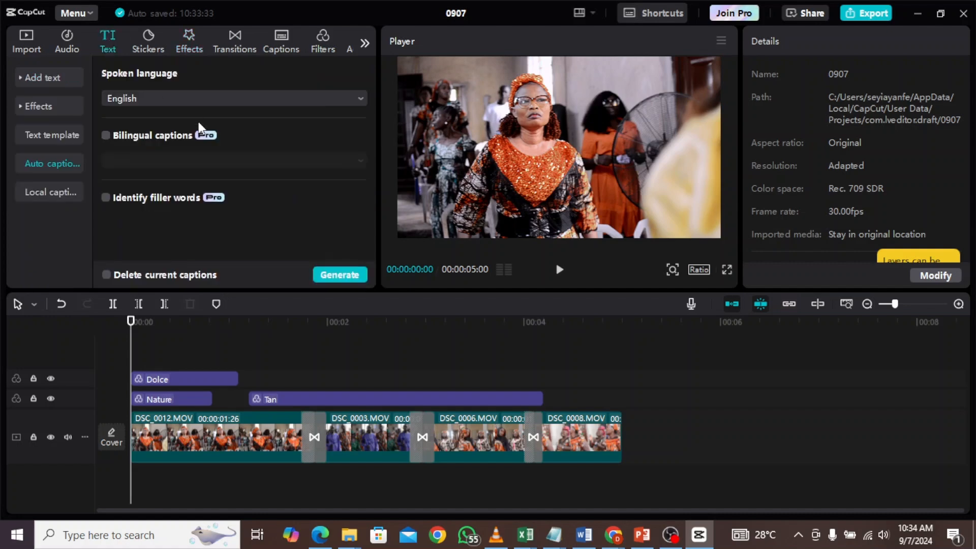
- Add a default text clip on a new track starting at about 0:01:20 and select it
left_click(57, 80)
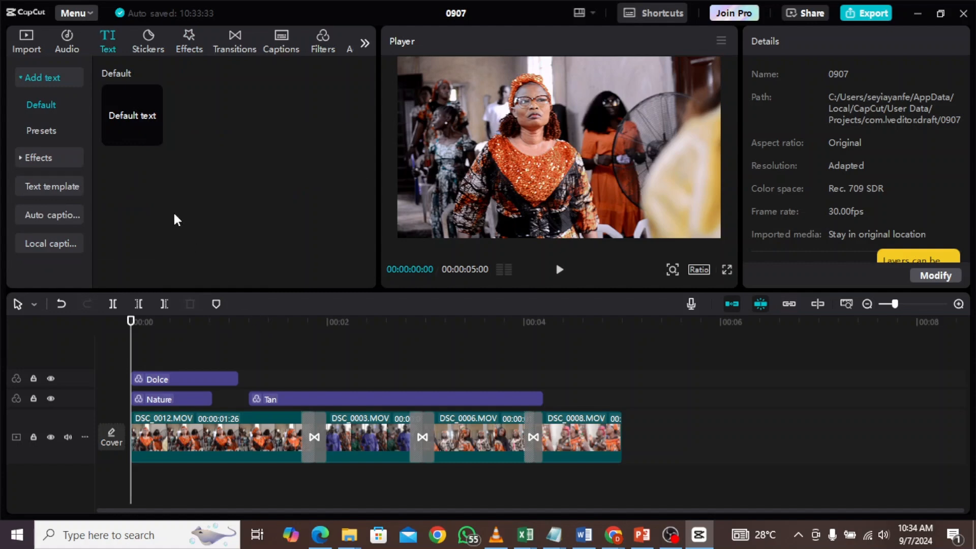
left_click_drag(143, 130, 298, 354)
left_click(321, 321)
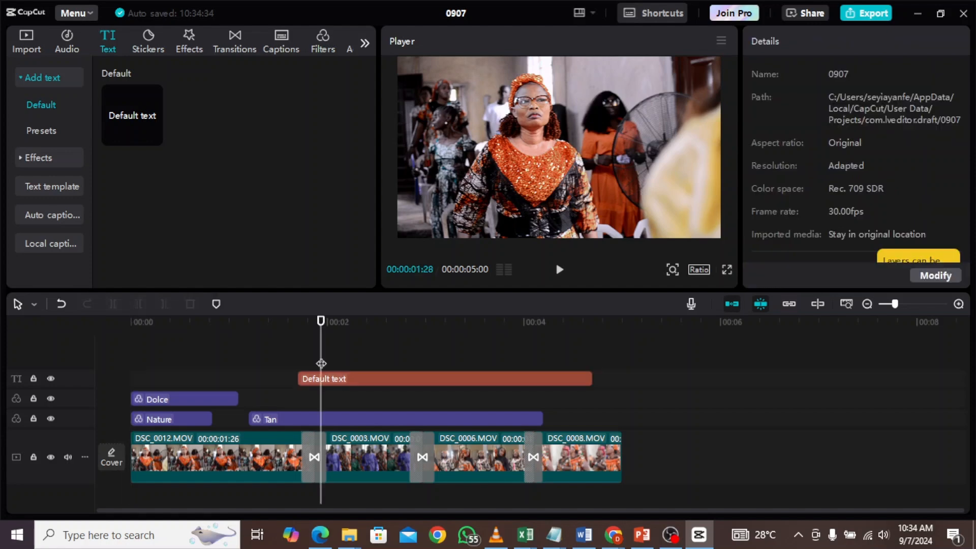
left_click(339, 385)
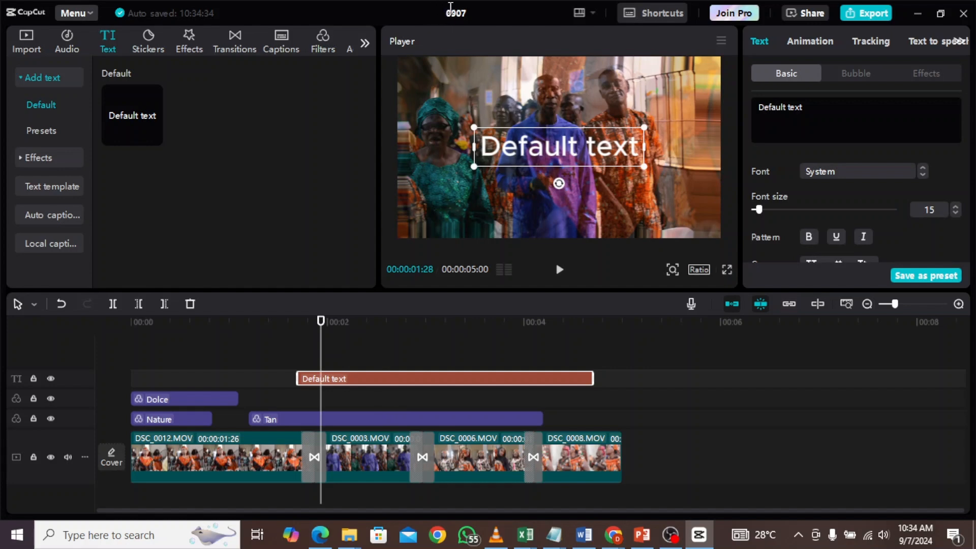
- Try to rename the project as NEW PROJECT
left_click(459, 12)
type("NEW PRO")
key("BackSpace")
key("BackSpace")
key("BackSpace")
key("BackSpace")
key("BackSpace")
key("BackSpace")
key("BackSpace")
type("NEW PROJECT")
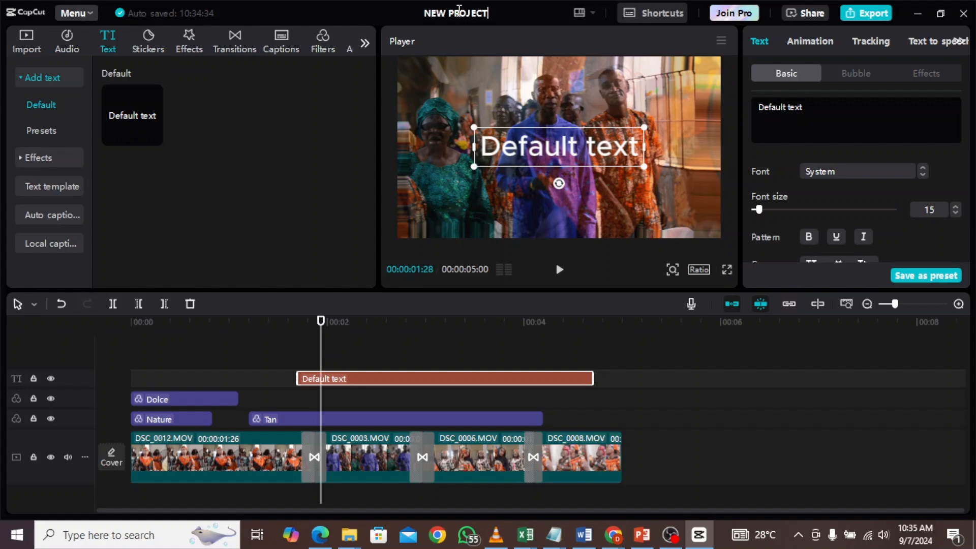
key("Return")
- Open the export settings and set the export resolution to 4K
left_click(866, 13)
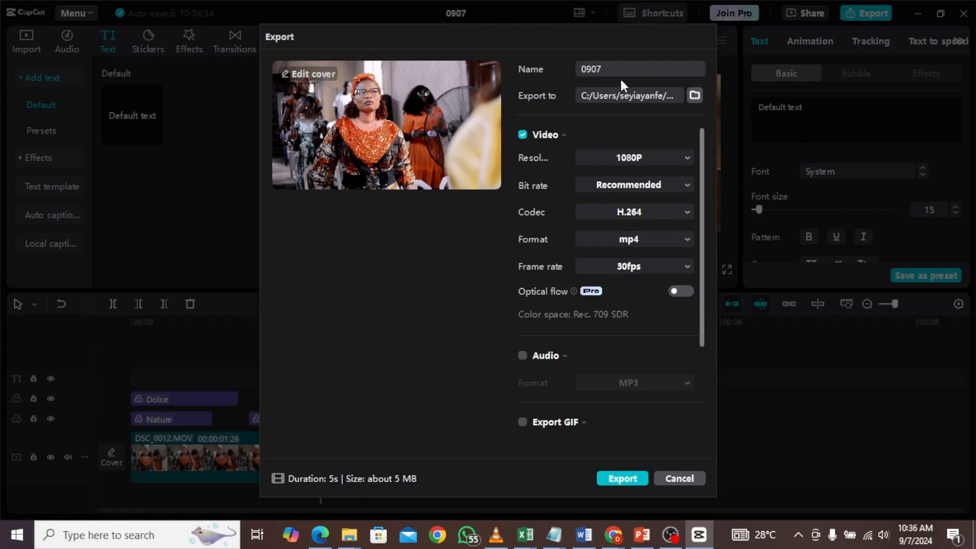
left_click(694, 95)
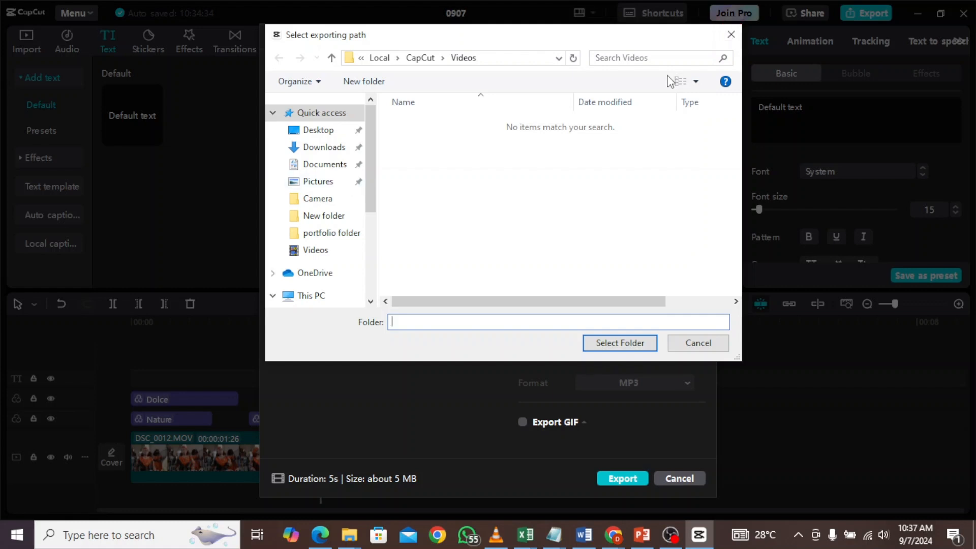
key("Escape")
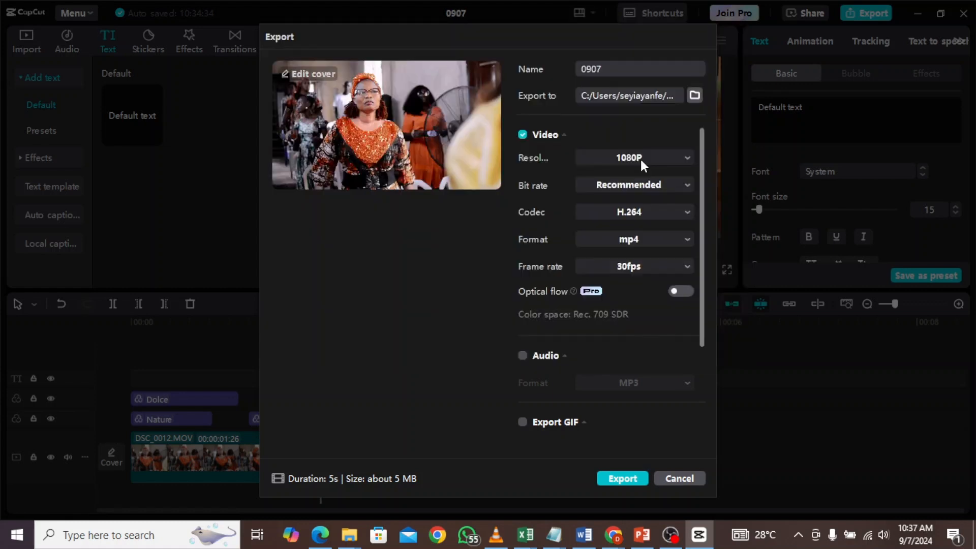
left_click(639, 158)
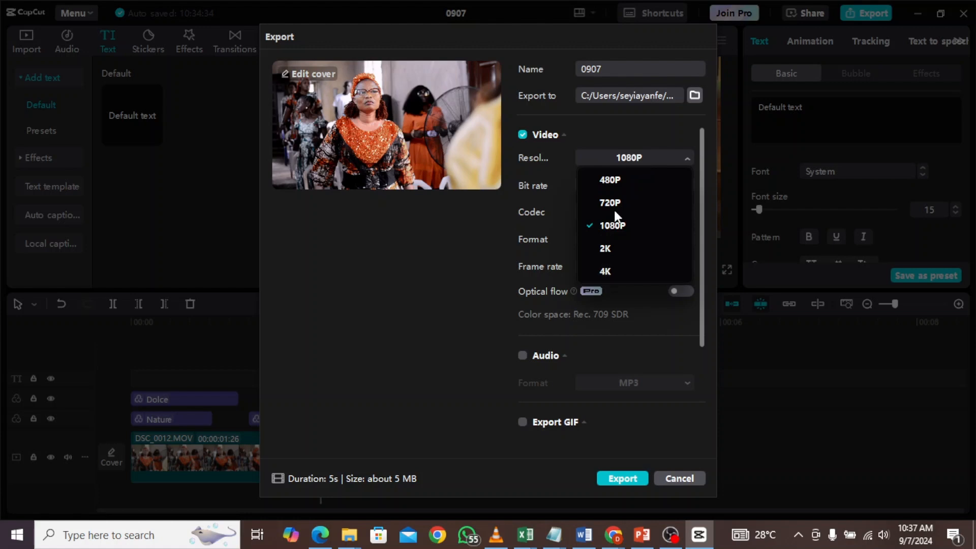
left_click(610, 275)
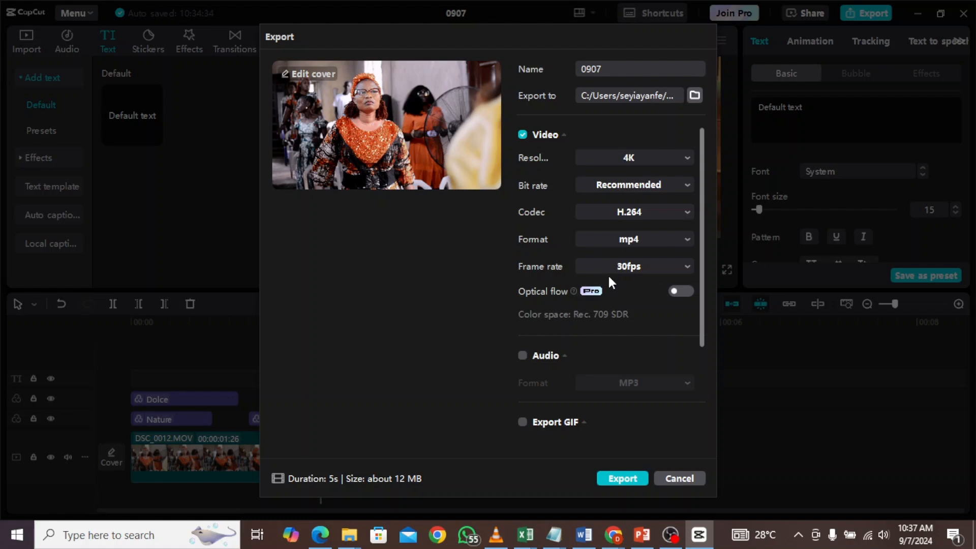
left_click(664, 162)
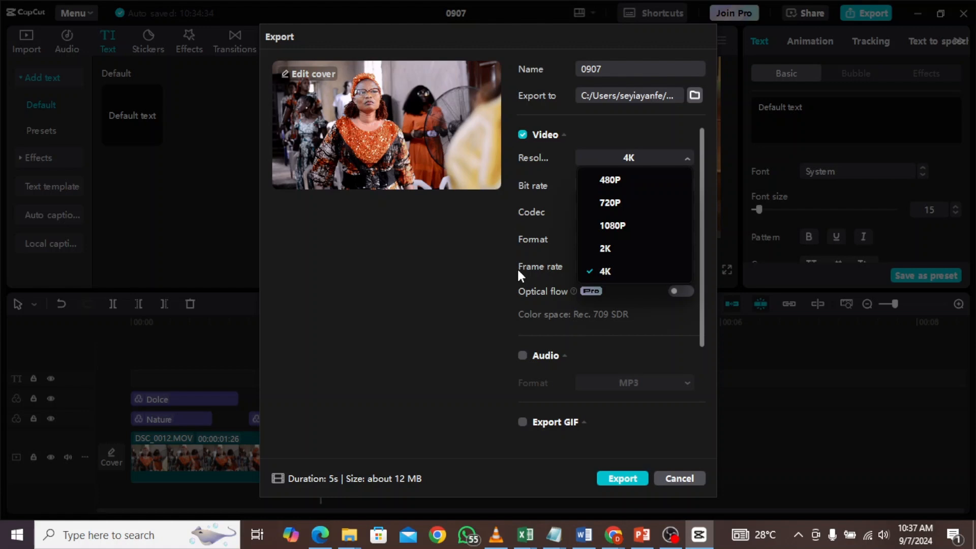
left_click(654, 156)
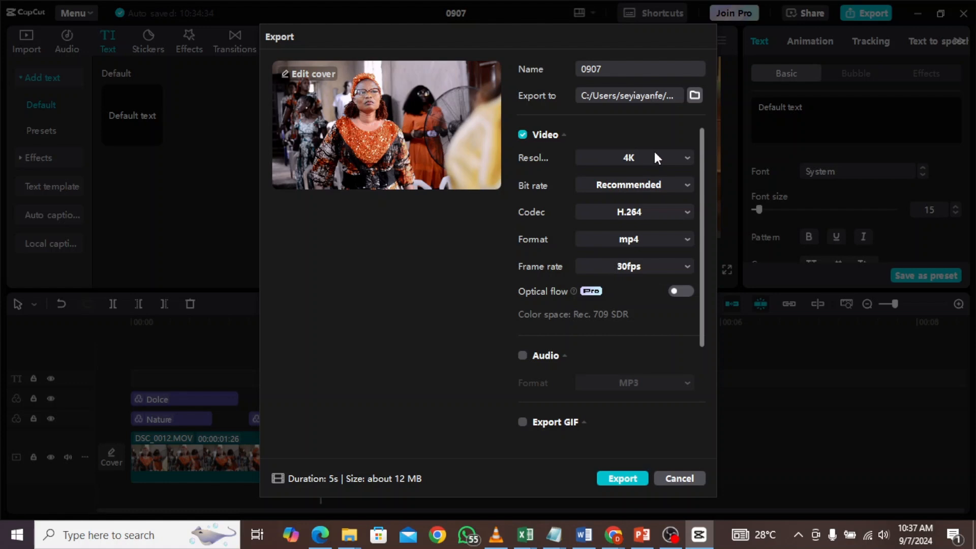
- Set the export bit rate to Higher, keeping the H.264 codec
left_click(675, 186)
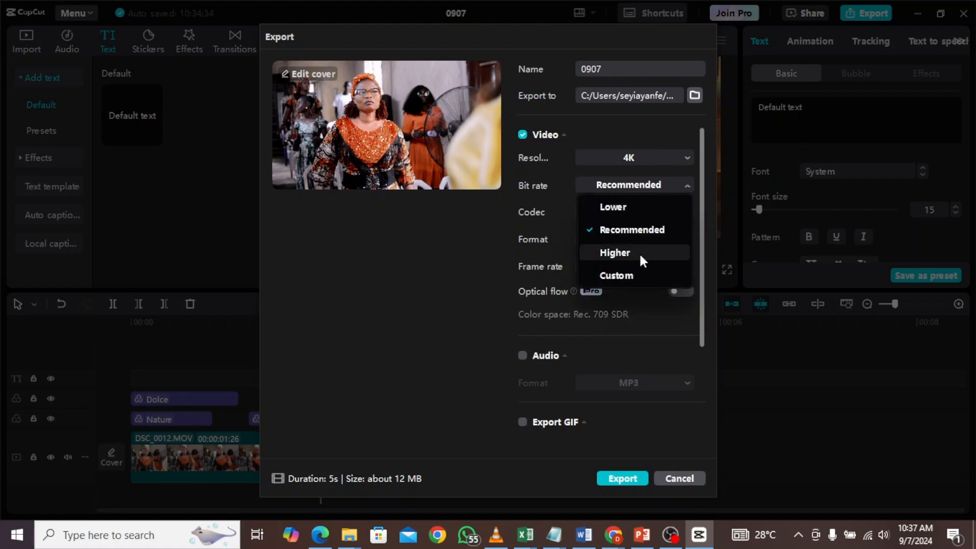
left_click(642, 257)
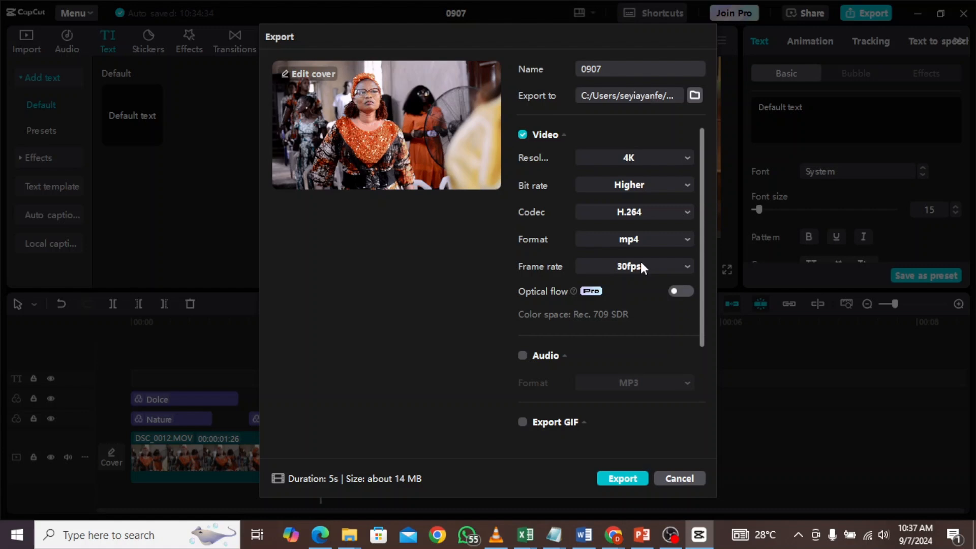
left_click(653, 218)
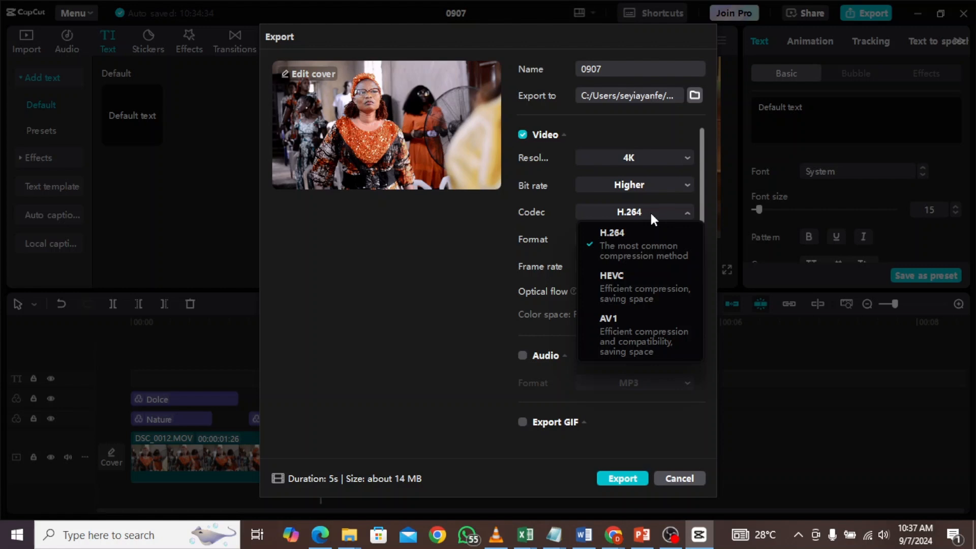
left_click(653, 236)
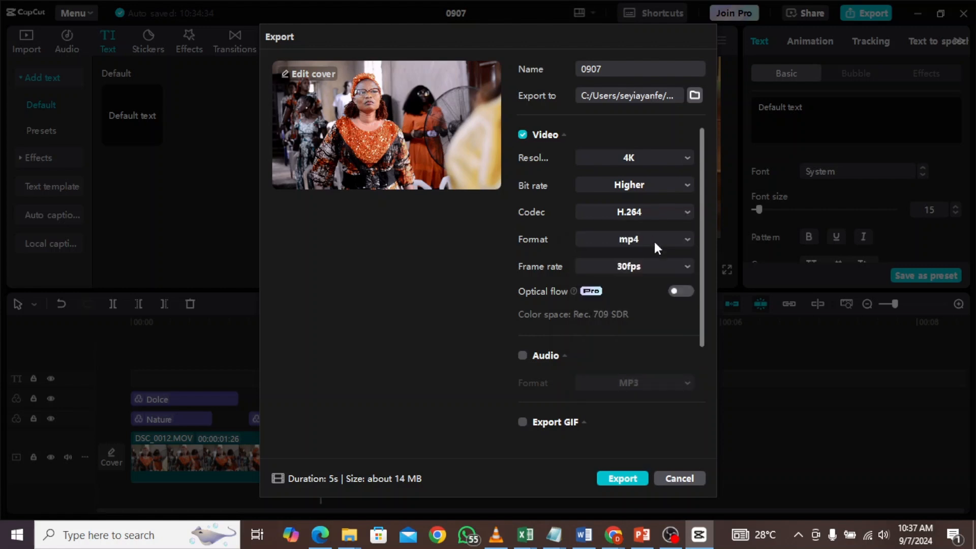
- Set the export frame rate to 60fps
left_click(655, 269)
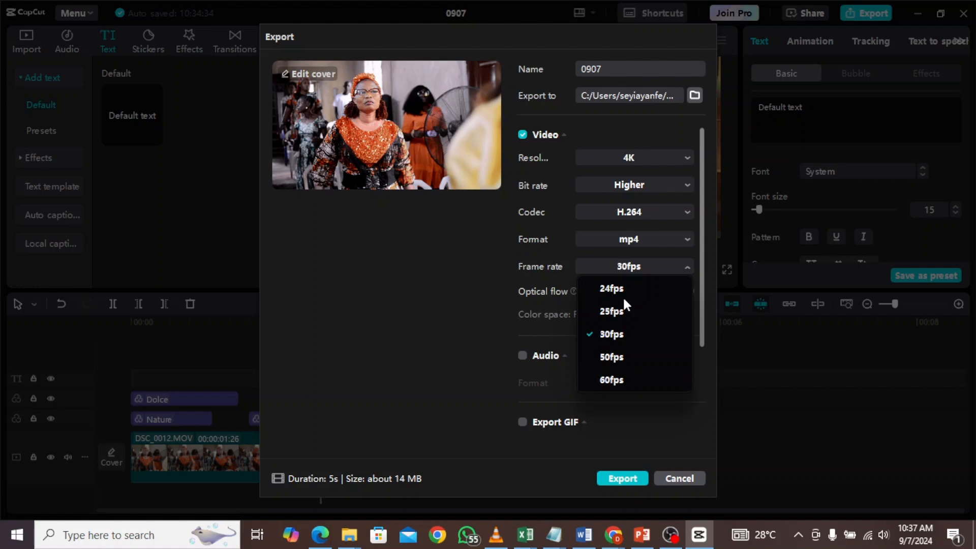
left_click(650, 265)
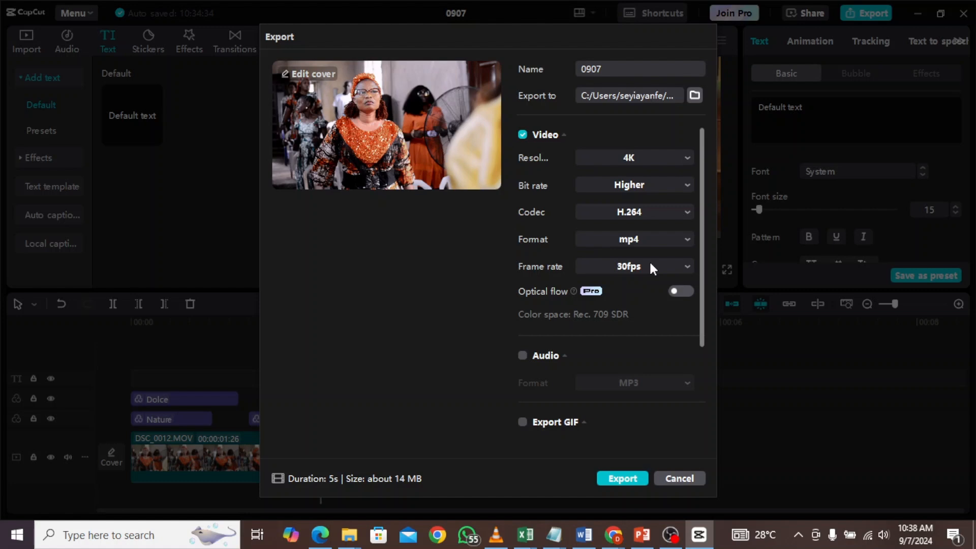
left_click(651, 268)
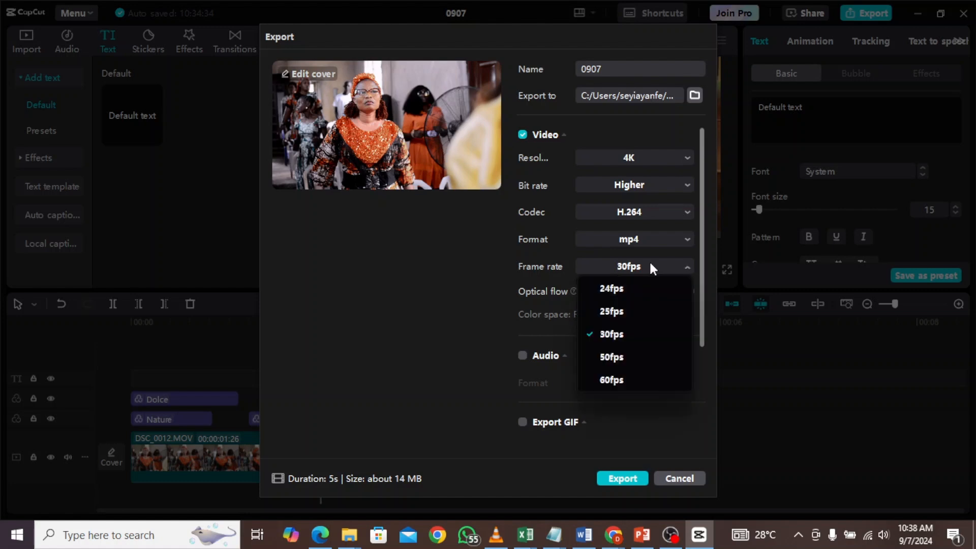
left_click(625, 385)
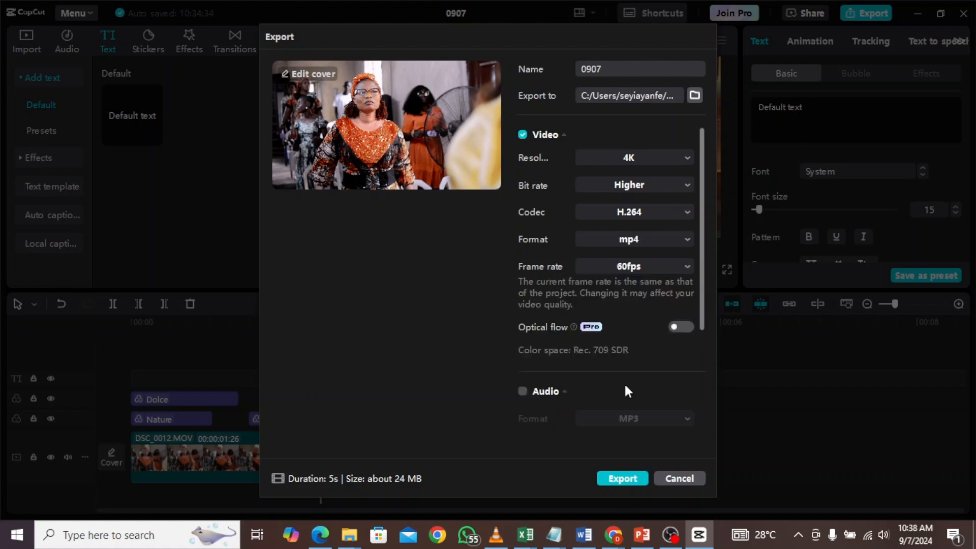